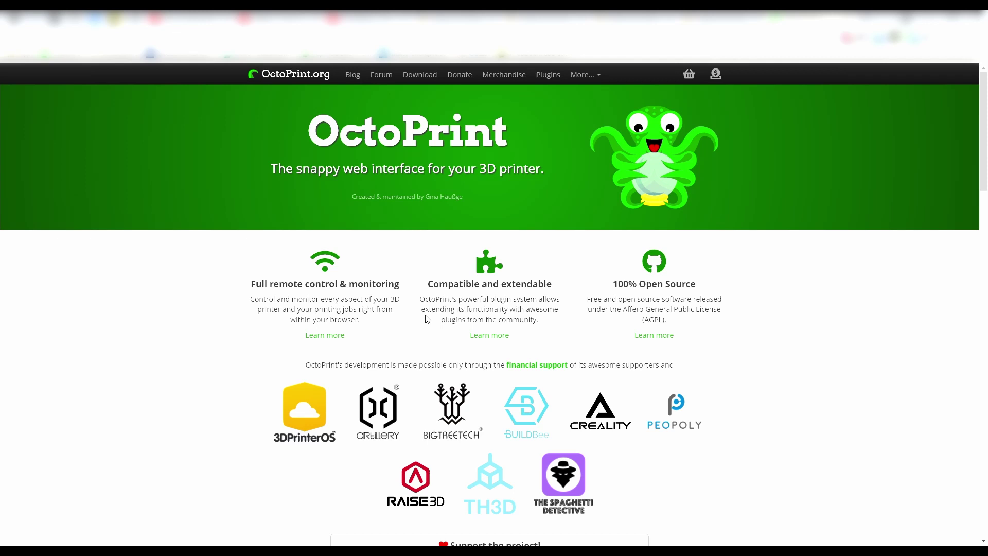
Step: Open OctoPrint's download page and highlight the recommended hardware sentence listing Raspberry Pi 3B, 3B+ or 4B
{"action": "scroll", "coordinate": [410, 310], "scroll_direction": "down", "scroll_amount": 3}
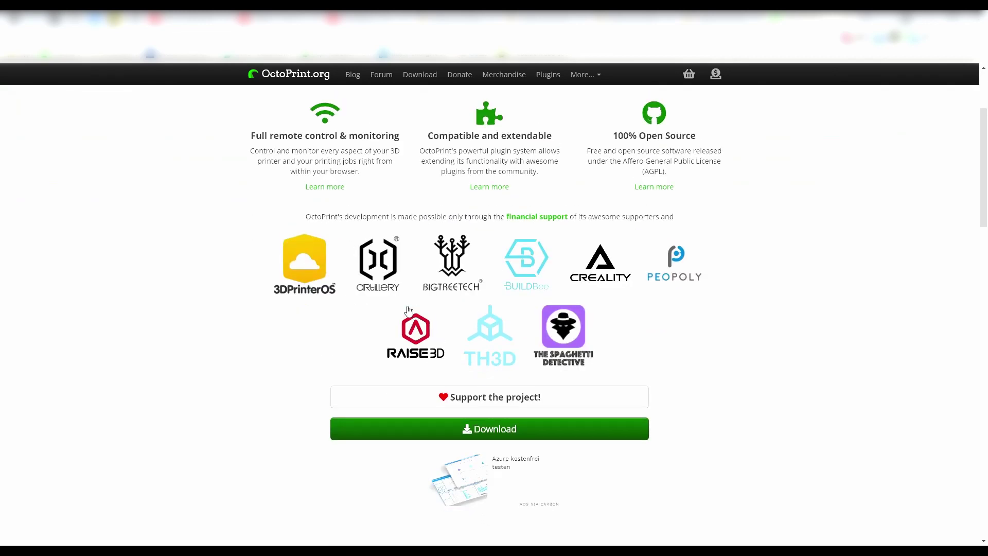
{"action": "scroll", "coordinate": [409, 311], "scroll_direction": "up", "scroll_amount": 3}
{"action": "left_click", "coordinate": [420, 75]}
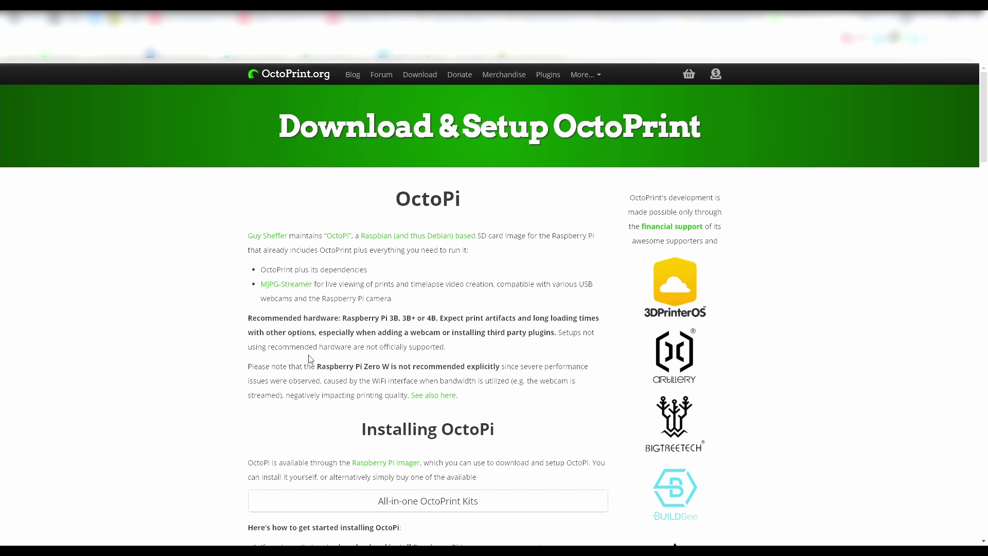
{"action": "left_click_drag", "start_coordinate": [248, 317], "coordinate": [441, 320]}
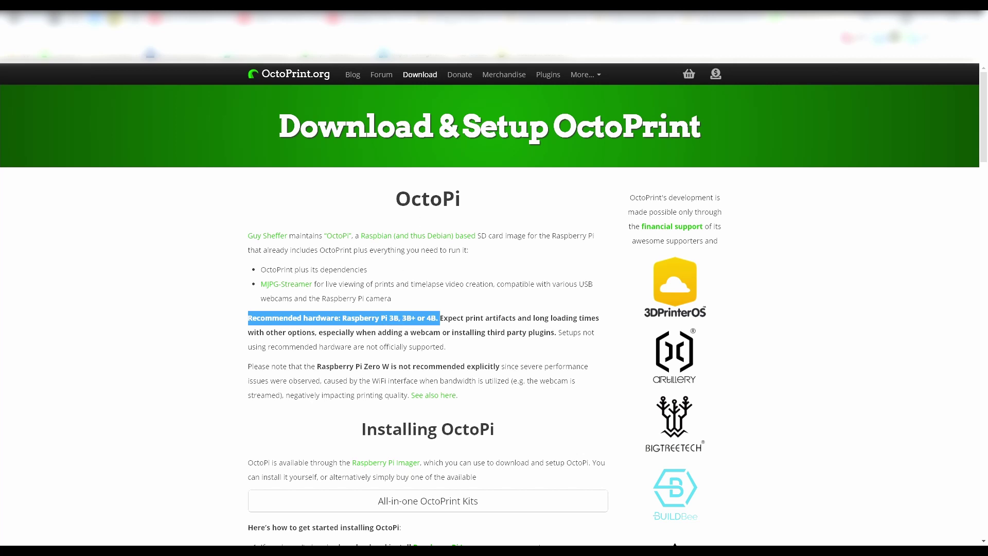
Step: View the Arducam 5MP Raspberry Pi camera on Amazon, return to the OctoPrint download page and clear the text highlight
{"action": "left_click", "coordinate": [484, 17]}
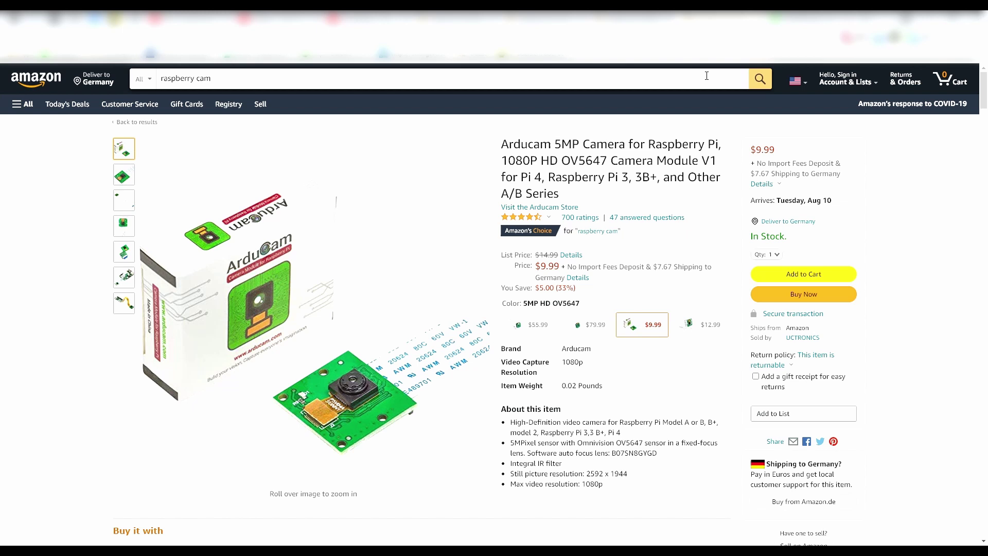
{"action": "mouse_move", "coordinate": [378, 211]}
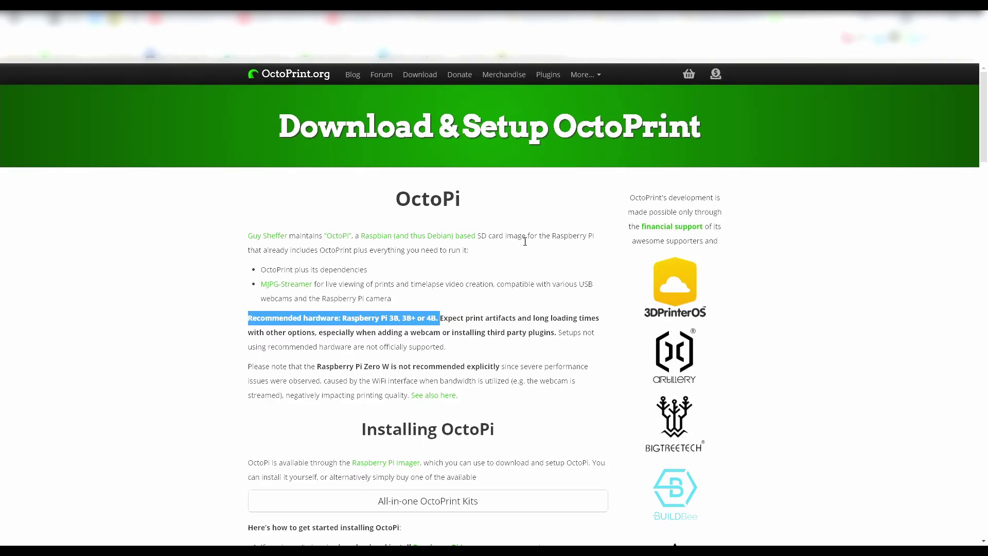
{"action": "left_click", "coordinate": [521, 262]}
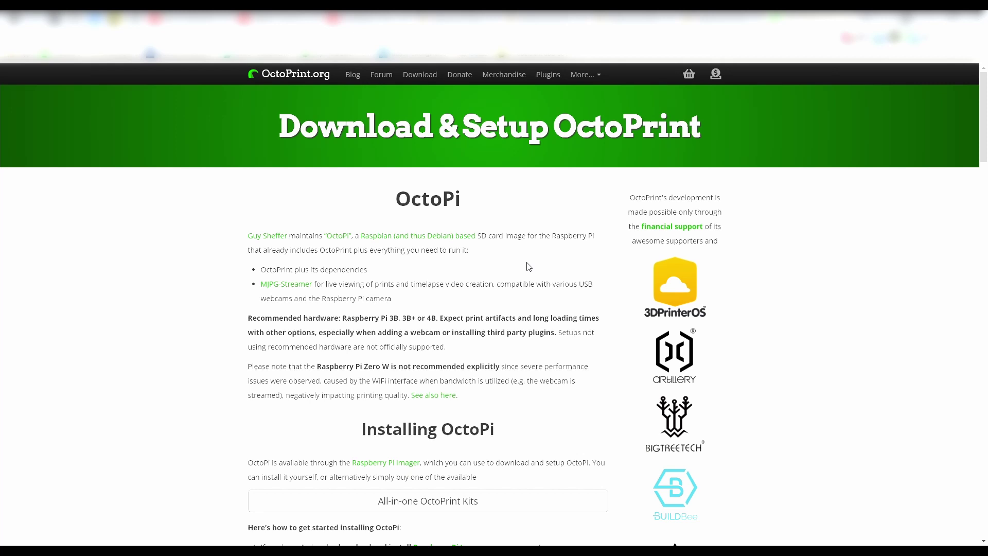
Step: Download the stable OctoPi 0.18.0 image from the Image Downloads section
{"action": "scroll", "coordinate": [528, 265], "scroll_direction": "down", "scroll_amount": 1}
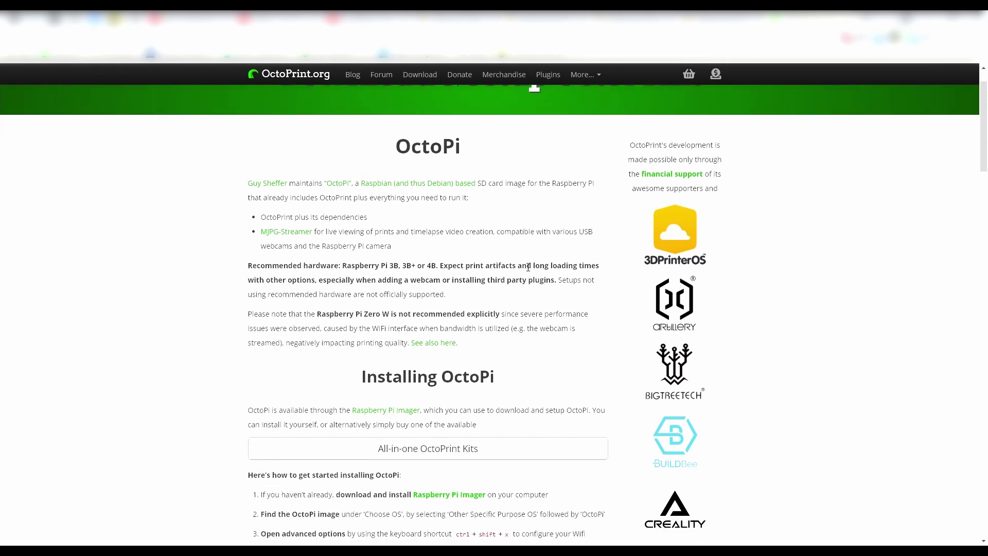
{"action": "scroll", "coordinate": [529, 266], "scroll_direction": "down", "scroll_amount": 7}
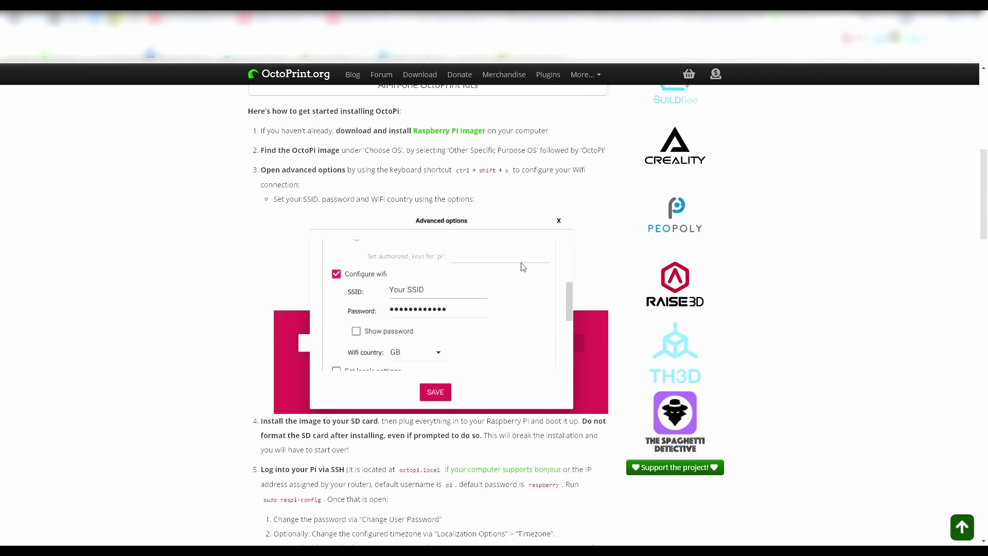
{"action": "scroll", "coordinate": [522, 267], "scroll_direction": "down", "scroll_amount": 15}
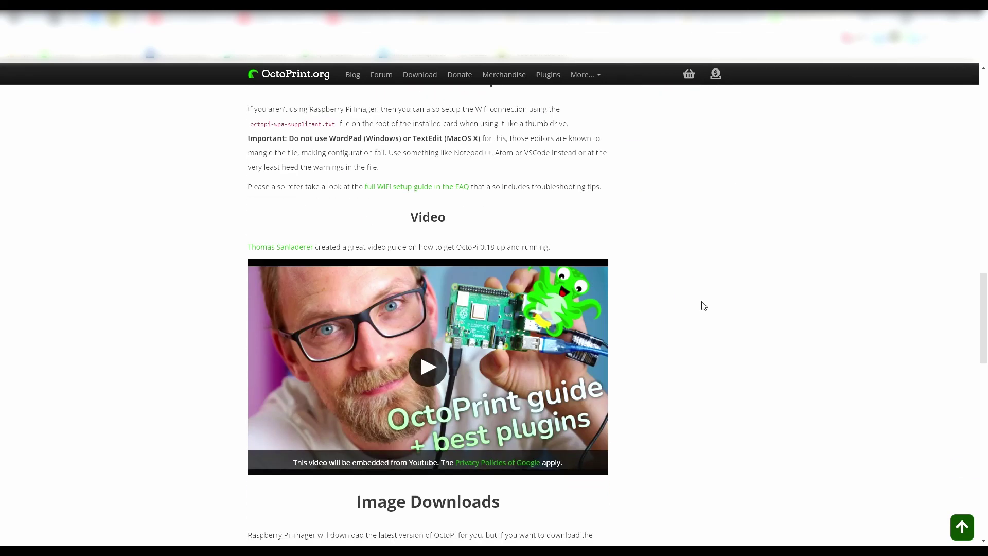
{"action": "scroll", "coordinate": [703, 306], "scroll_direction": "down", "scroll_amount": 7}
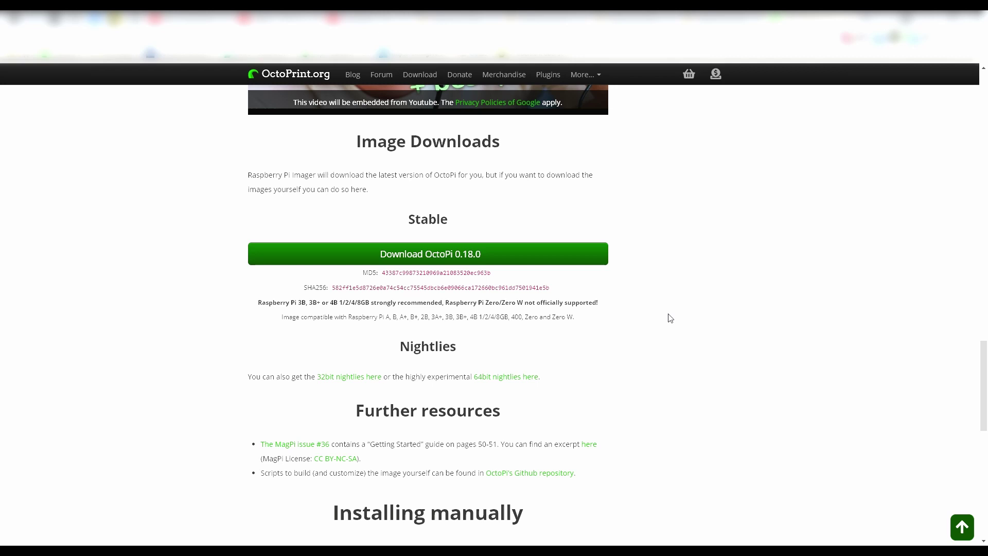
{"action": "left_click", "coordinate": [445, 259]}
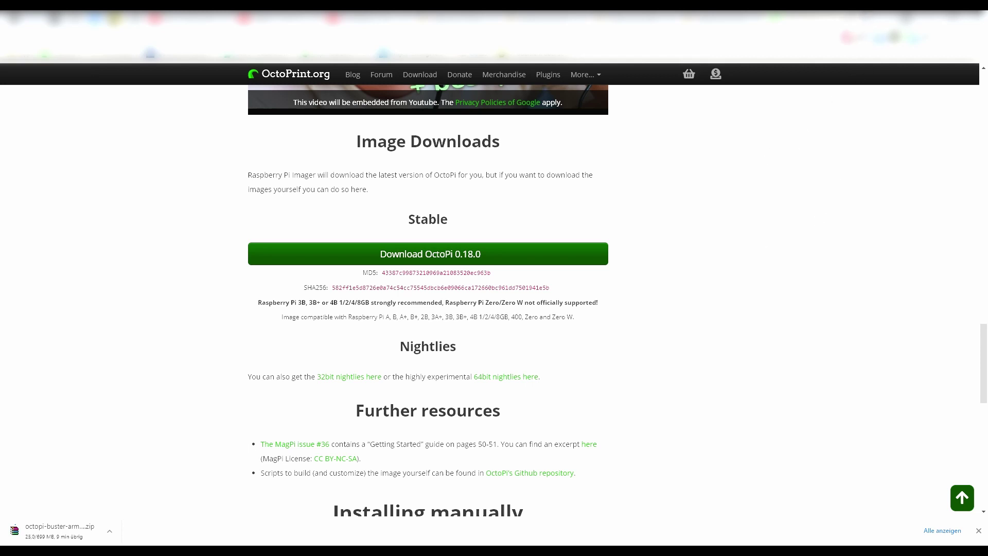
Step: Switch to balenaEtcher, choose the 63.2 GB Mass Storage Device as target and flash the OctoPi image onto it
{"action": "left_click", "coordinate": [867, 20]}
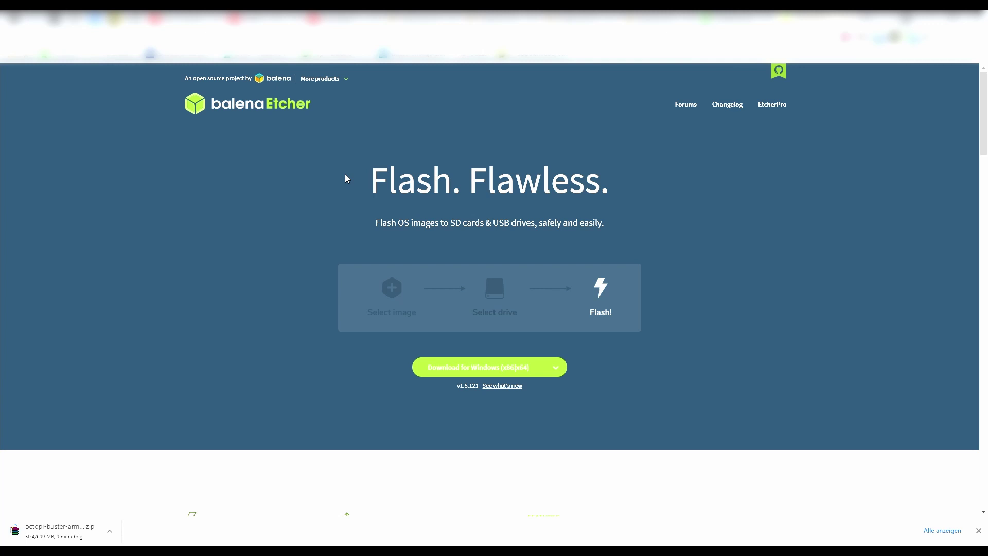
{"action": "scroll", "coordinate": [345, 177], "scroll_direction": "down", "scroll_amount": 1}
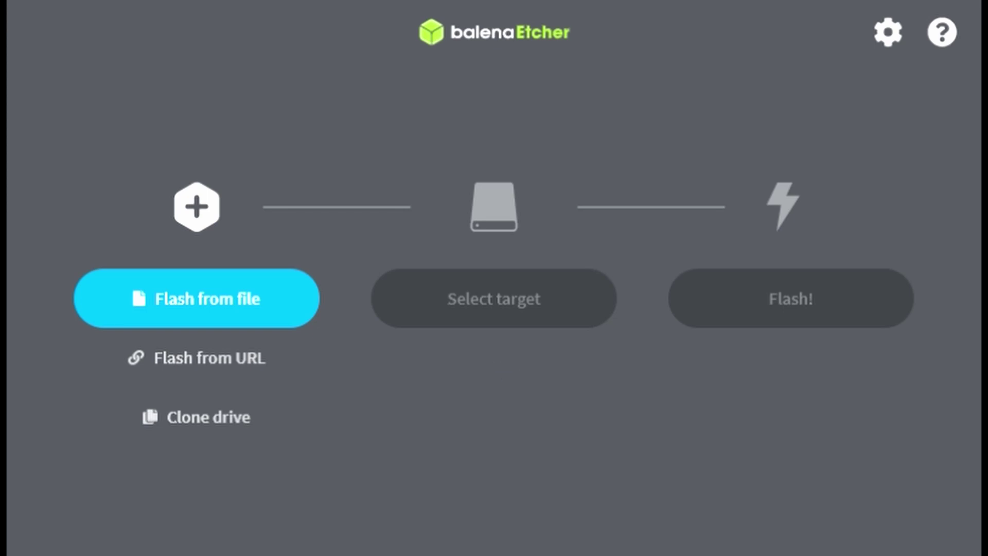
{"action": "left_click", "coordinate": [496, 303]}
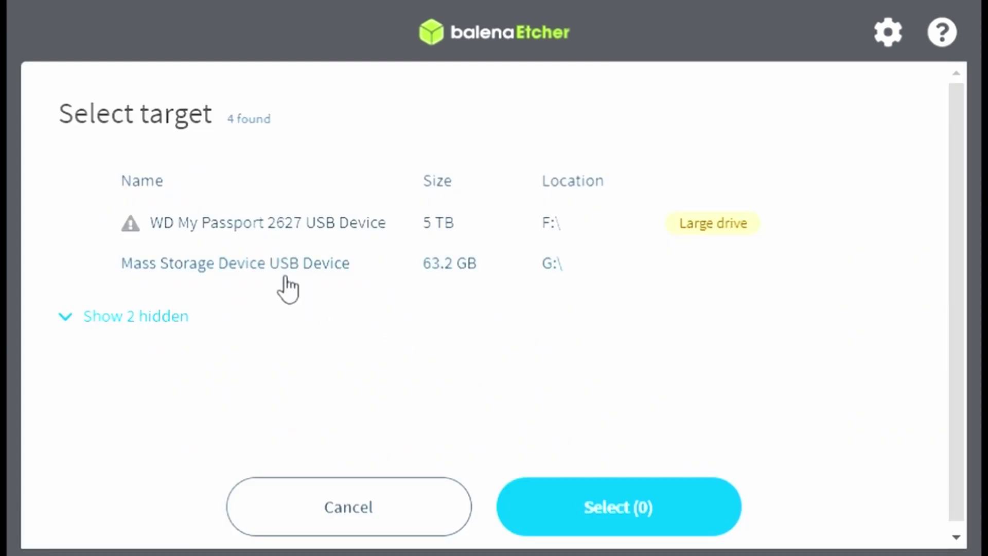
{"action": "left_click", "coordinate": [254, 269]}
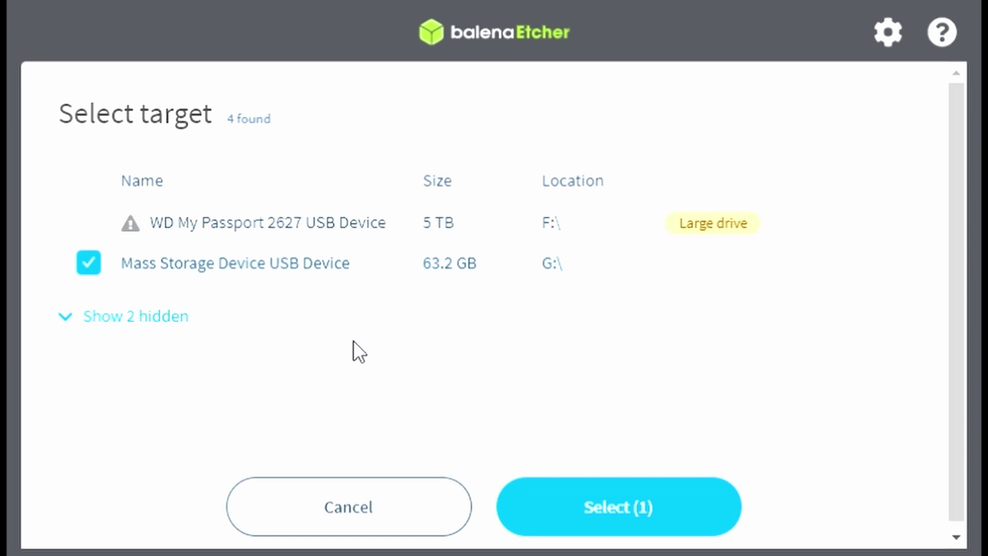
{"action": "left_click", "coordinate": [638, 509]}
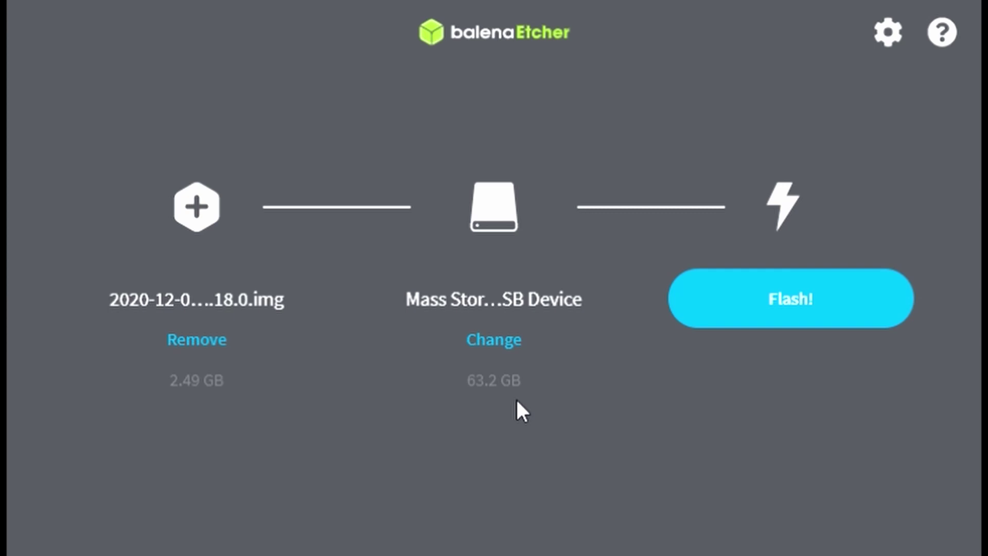
{"action": "left_click", "coordinate": [796, 302]}
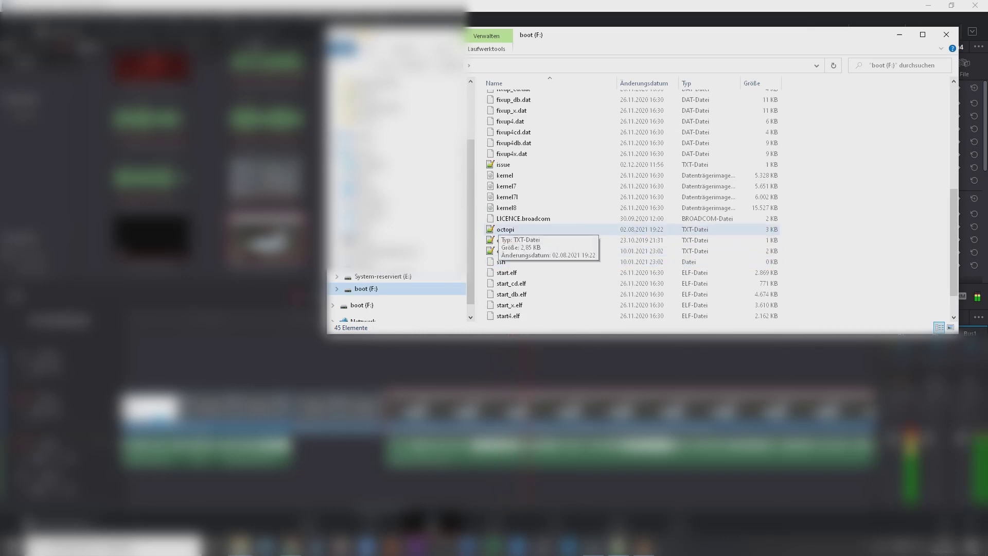
Step: Open the octopi text file from the boot drive and highlight the resolution and frame rate in the camera_usb_options line
{"action": "left_click", "coordinate": [504, 229]}
{"action": "key", "text": "Return"}
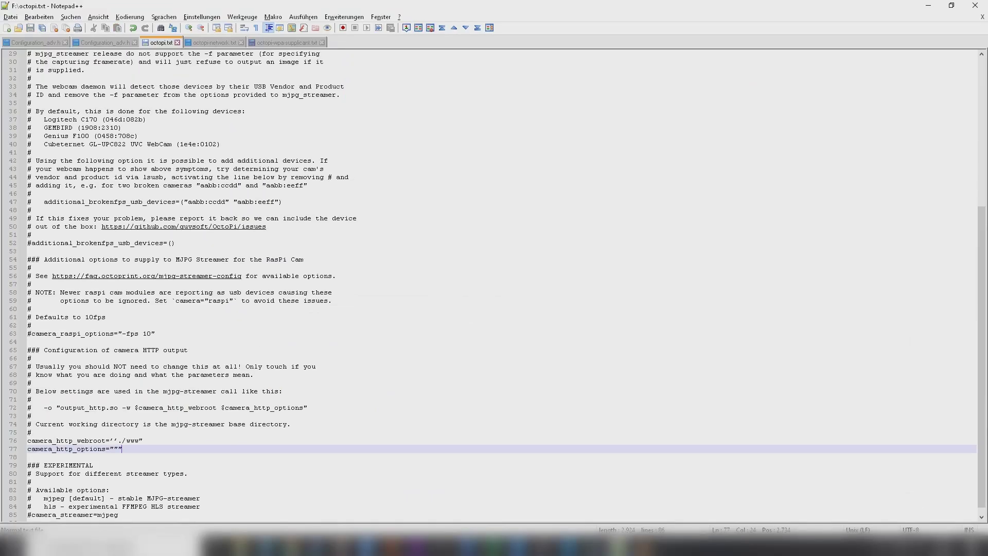
{"action": "scroll", "coordinate": [494, 284], "scroll_direction": "up", "scroll_amount": 9}
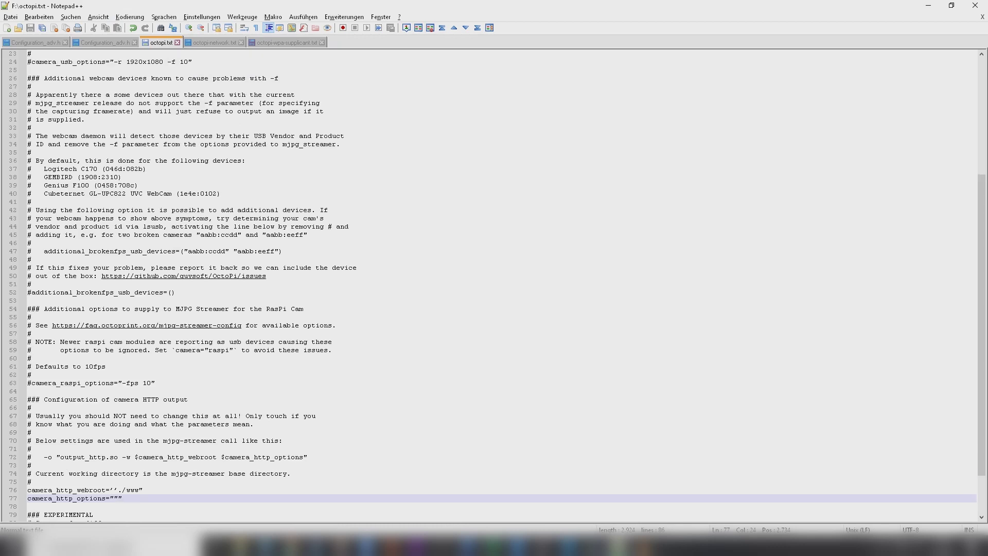
{"action": "left_click_drag", "start_coordinate": [126, 235], "coordinate": [164, 235]}
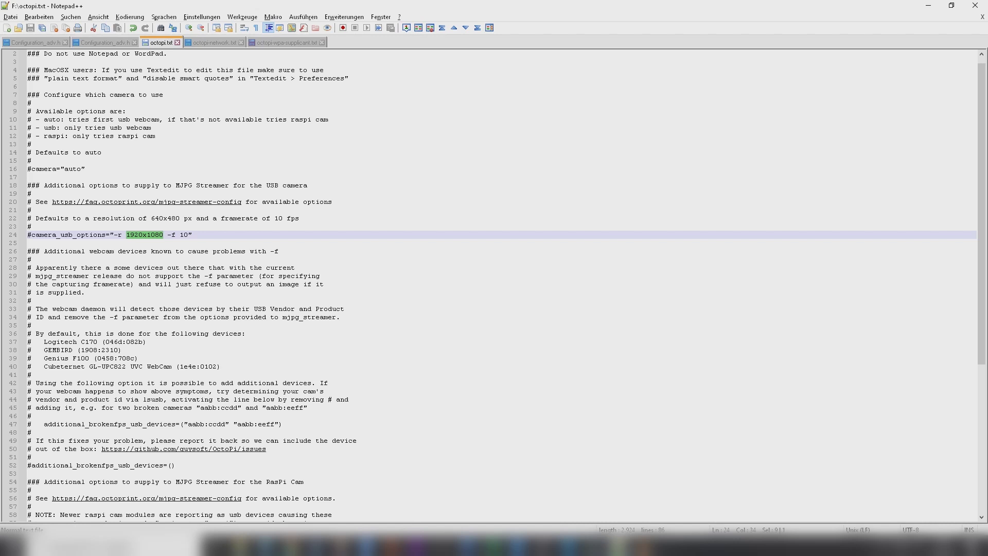
{"action": "left_click_drag", "start_coordinate": [171, 234], "coordinate": [188, 234]}
{"action": "scroll", "coordinate": [494, 284], "scroll_direction": "down", "scroll_amount": 6}
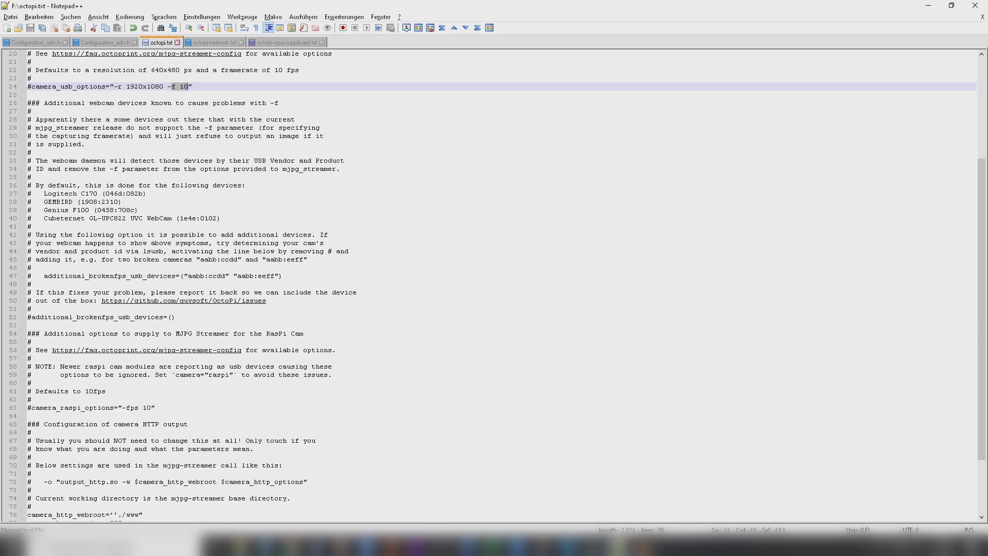
Step: Delete the camera_http_webroot and camera_http_options lines in octopi.txt and re-enter them with ./www as the webroot
{"action": "scroll", "coordinate": [494, 284], "scroll_direction": "down", "scroll_amount": 4}
{"action": "left_click_drag", "start_coordinate": [122, 440], "coordinate": [27, 432]}
{"action": "key", "text": "Delete"}
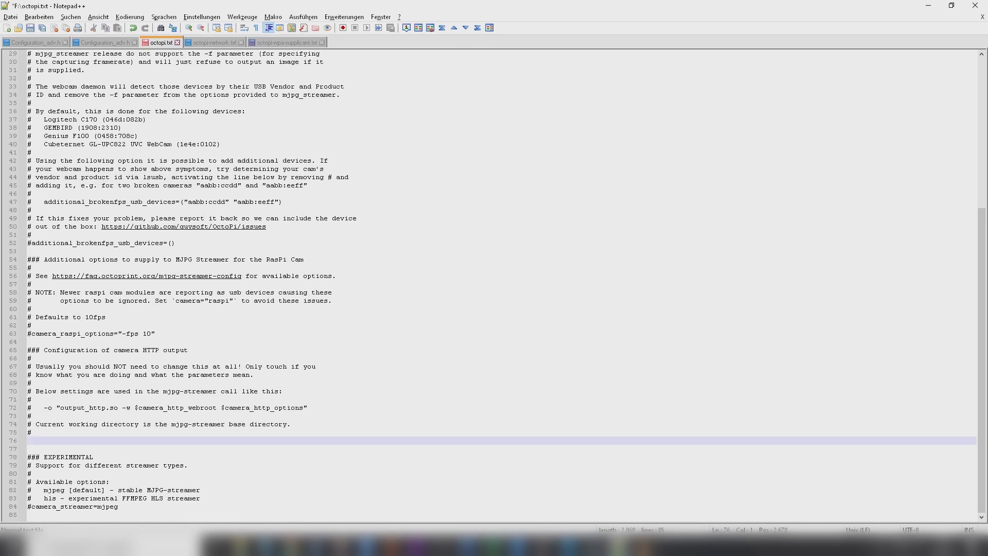
{"action": "type", "text": "camera_http_webroot=\"./www\" camera_http_options=\"\""}
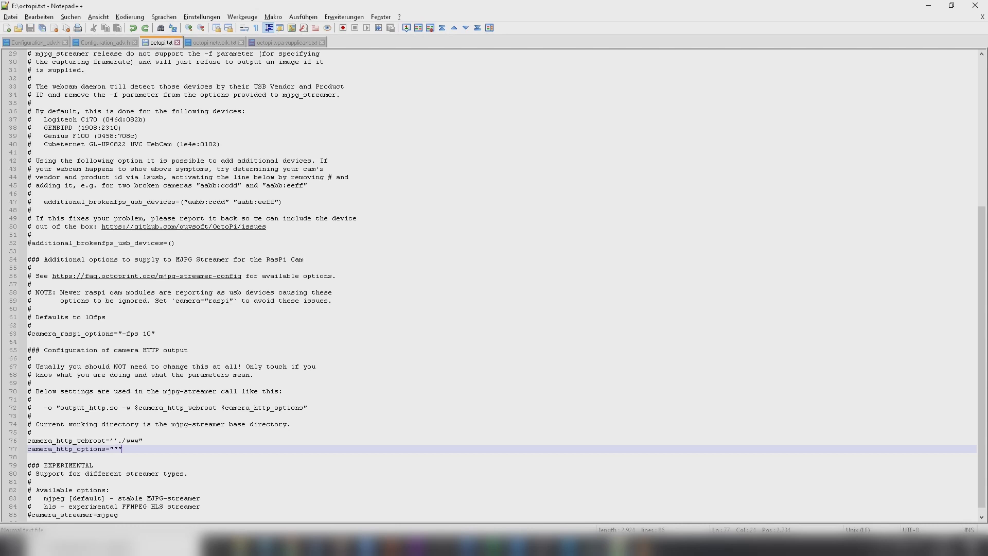
Step: Highlight the WPA/WPA2 ssid and psk values in octopi-wpa-supplicant.txt and save the file
{"action": "key", "text": "ctrl+Tab"}
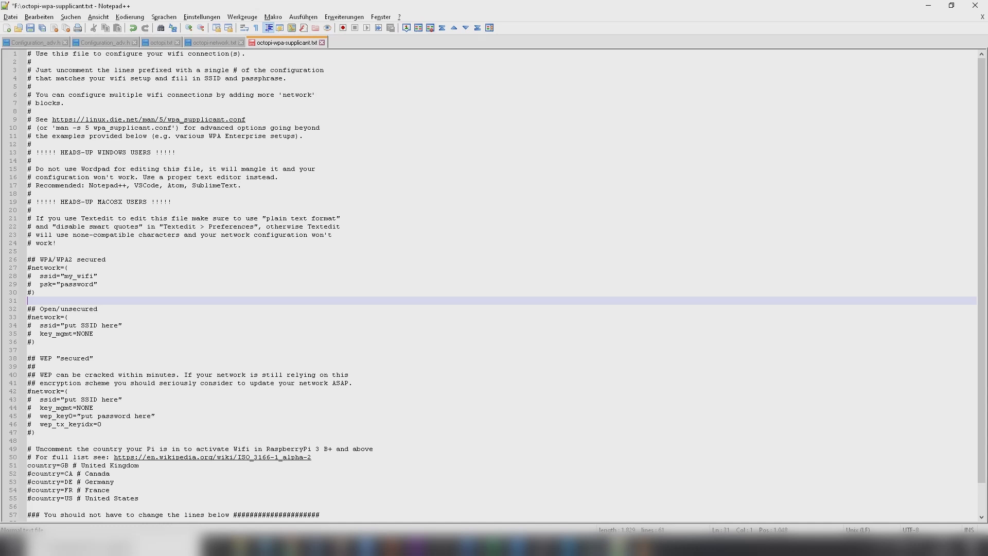
{"action": "left_click_drag", "start_coordinate": [63, 276], "coordinate": [93, 276]}
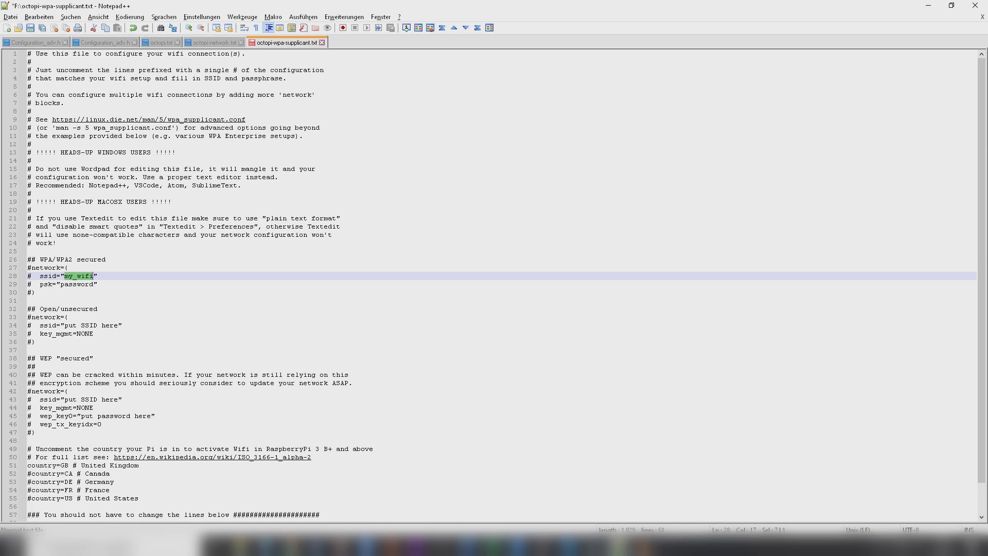
{"action": "double_click", "coordinate": [77, 284]}
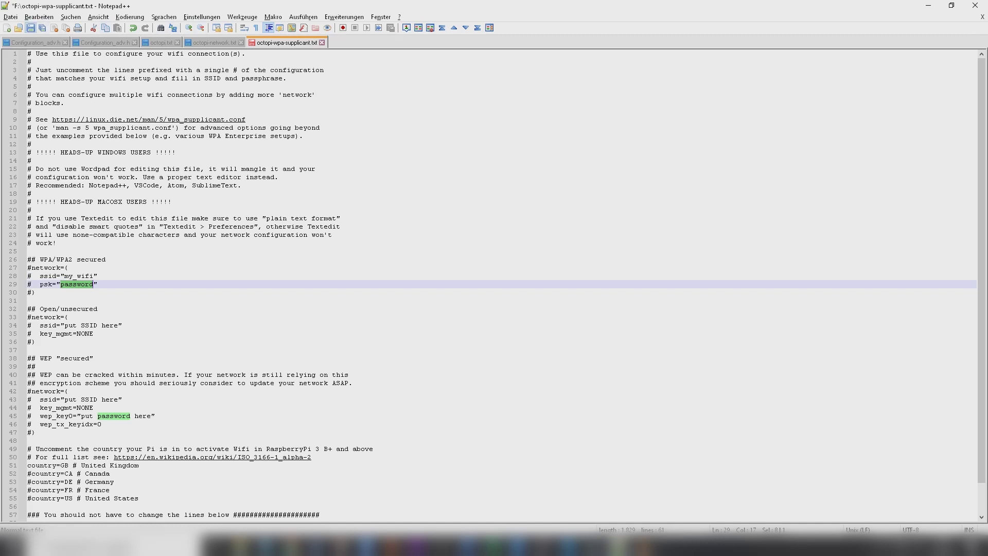
{"action": "key", "text": "ctrl+s"}
{"action": "key", "text": "ctrl+Tab"}
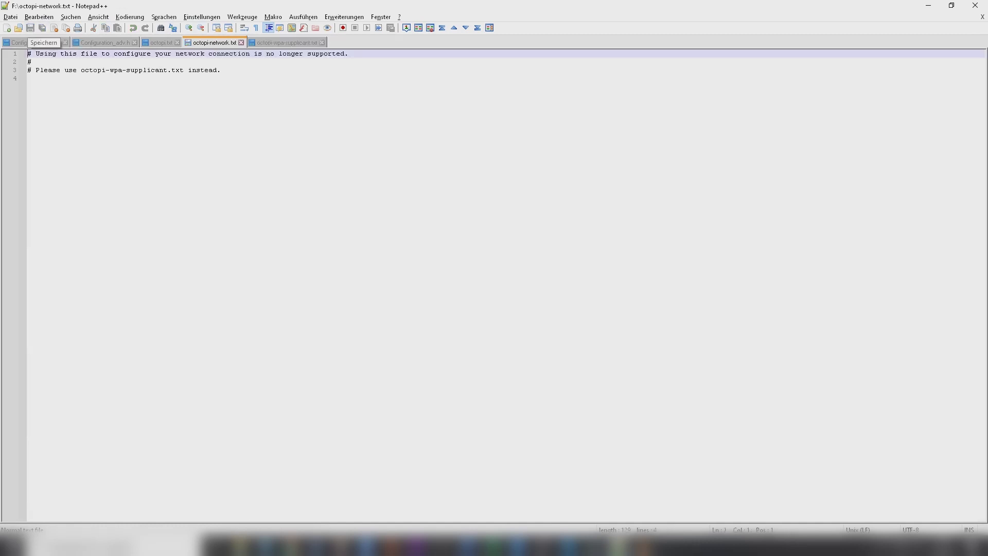
{"action": "key", "text": "ctrl+Tab"}
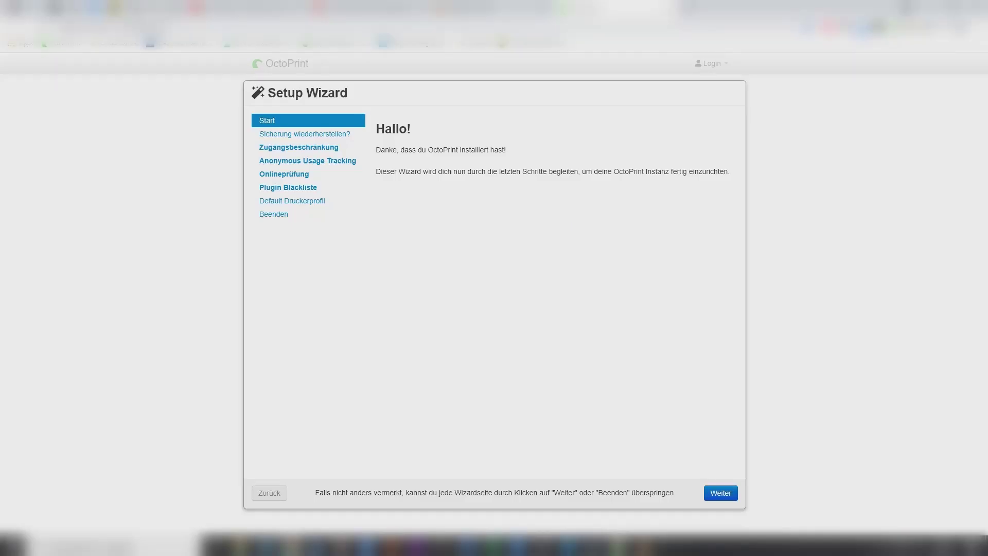
Step: Skip the Setup Wizard's backup restore, create the administrator account ManCavePrinting with a confirmed account password, and continue to Anonymous Usage Tracking
{"action": "left_click", "coordinate": [720, 492]}
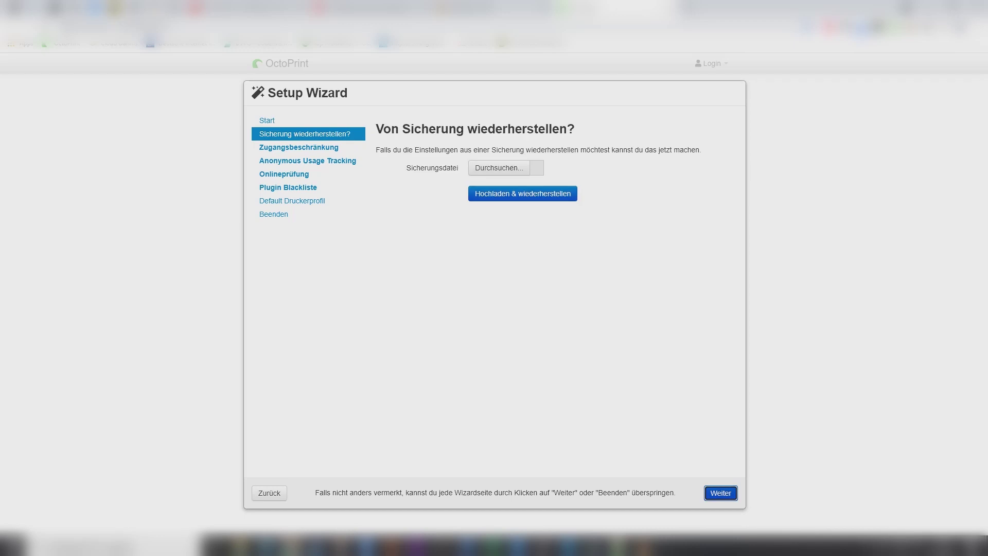
{"action": "key", "text": "Return"}
{"action": "left_click", "coordinate": [510, 213]}
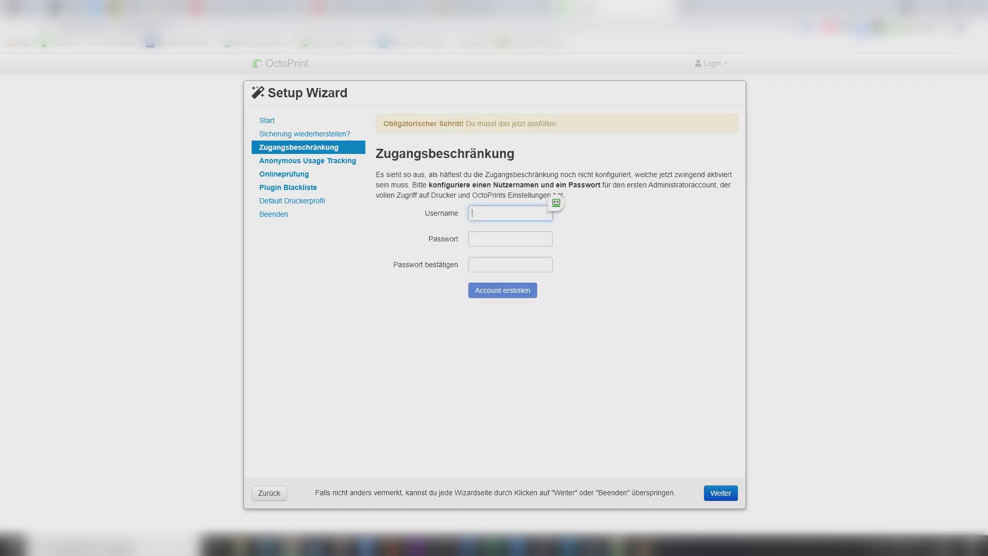
{"action": "type", "text": "ManCavePrinting"}
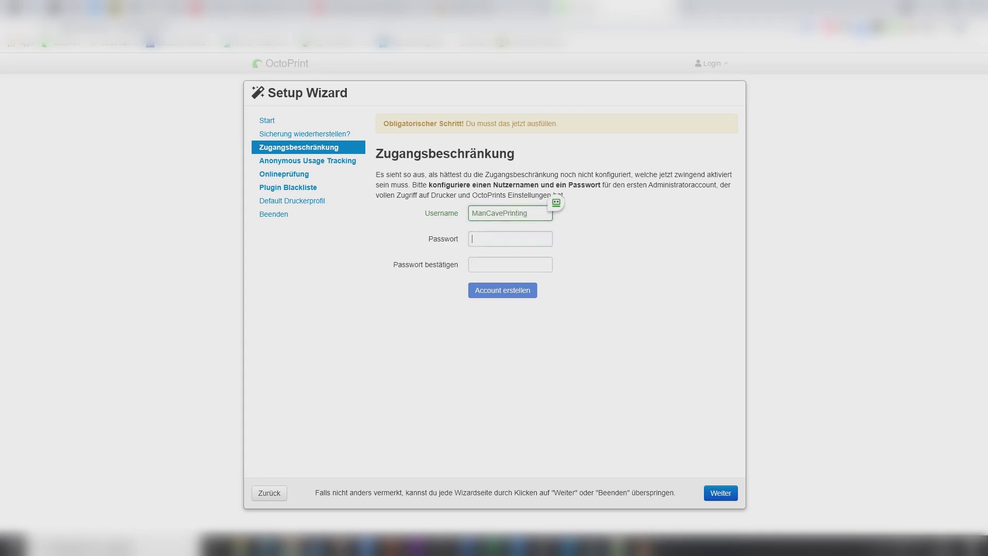
{"action": "key", "text": "Tab"}
{"action": "type", "text": "•••••••••••"}
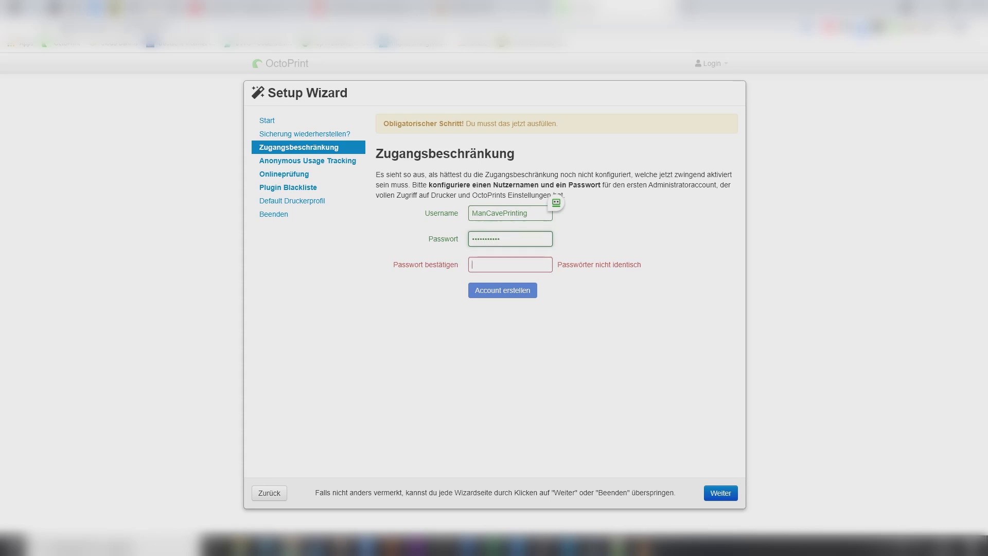
{"action": "type", "text": "•••••••••"}
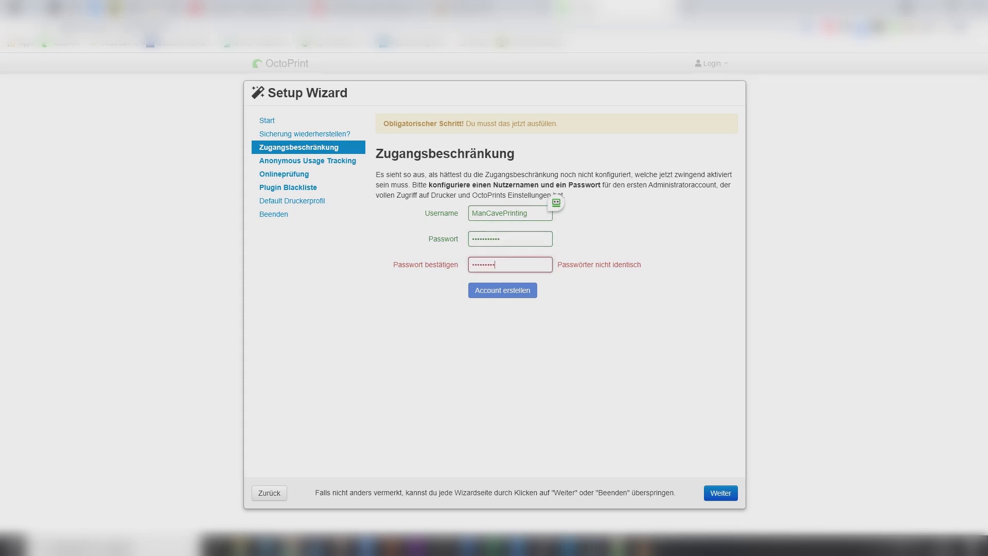
{"action": "type", "text": "••"}
{"action": "key", "text": "Tab"}
{"action": "key", "text": "Return"}
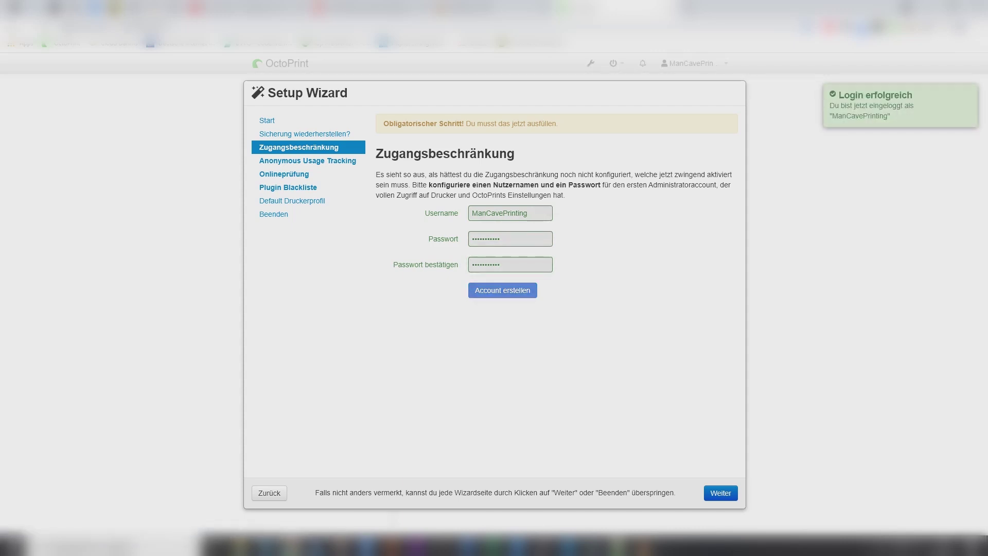
{"action": "key", "text": "Tab"}
{"action": "key", "text": "Return"}
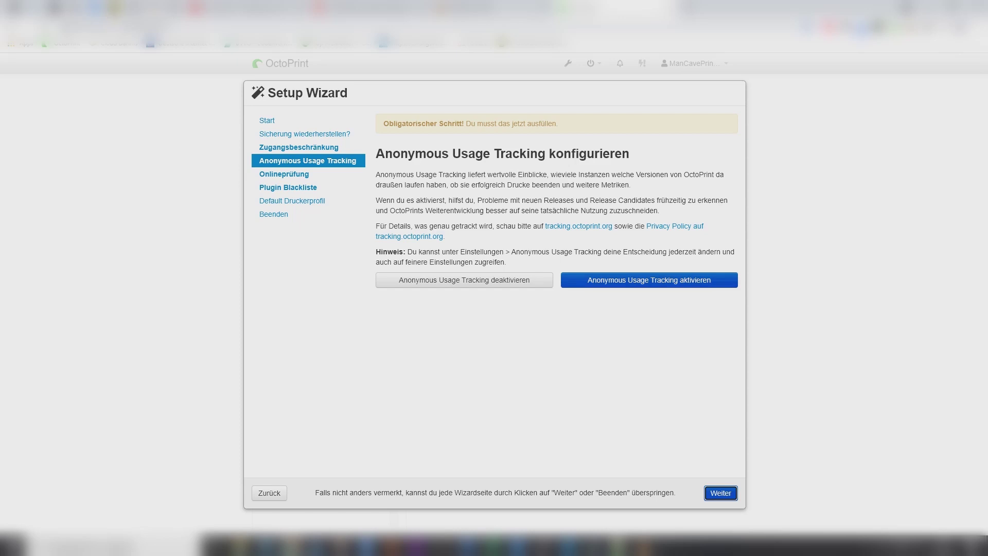
Step: Activate Anonymous Usage Tracking in the Setup Wizard and continue to the online check (Onlineprüfung) page
{"action": "key", "text": "shift+Tab"}
{"action": "key", "text": "shift+Tab"}
{"action": "key", "text": "Return"}
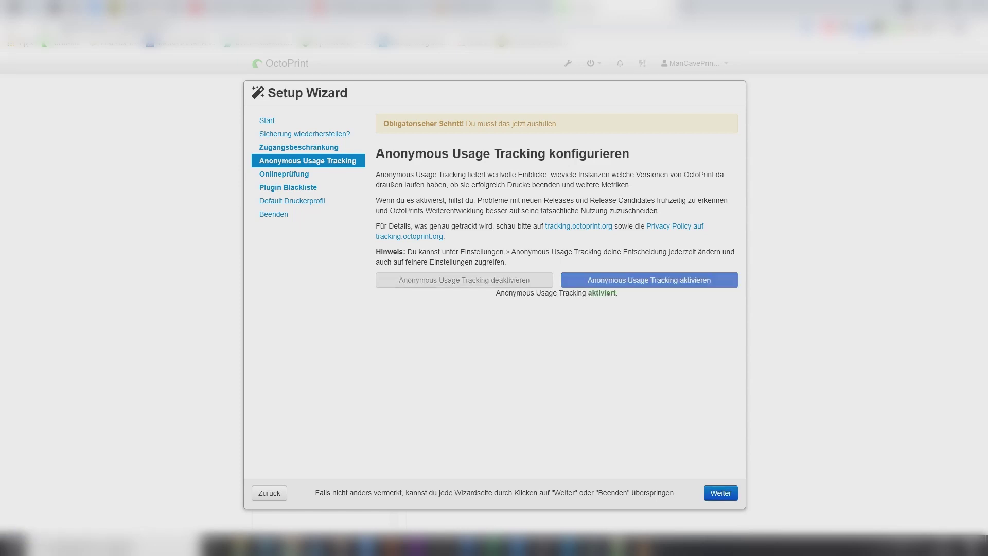
{"action": "key", "text": "Tab"}
{"action": "key", "text": "Return"}
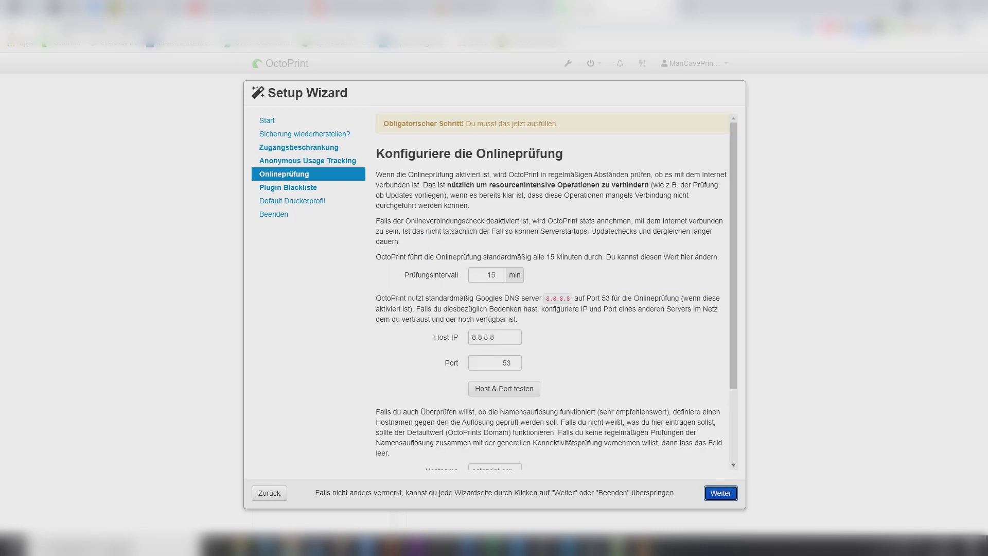
Step: Activate the online check and the plugin blacklist (Pluginblackliste), and continue to the default printer profile
{"action": "scroll", "coordinate": [556, 290], "scroll_direction": "down", "scroll_amount": 2}
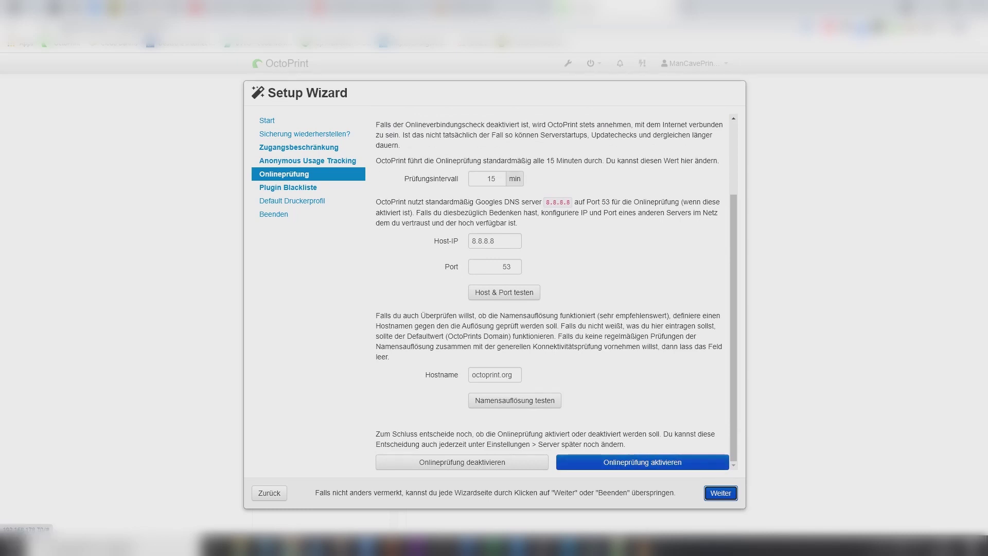
{"action": "left_click", "coordinate": [642, 461]}
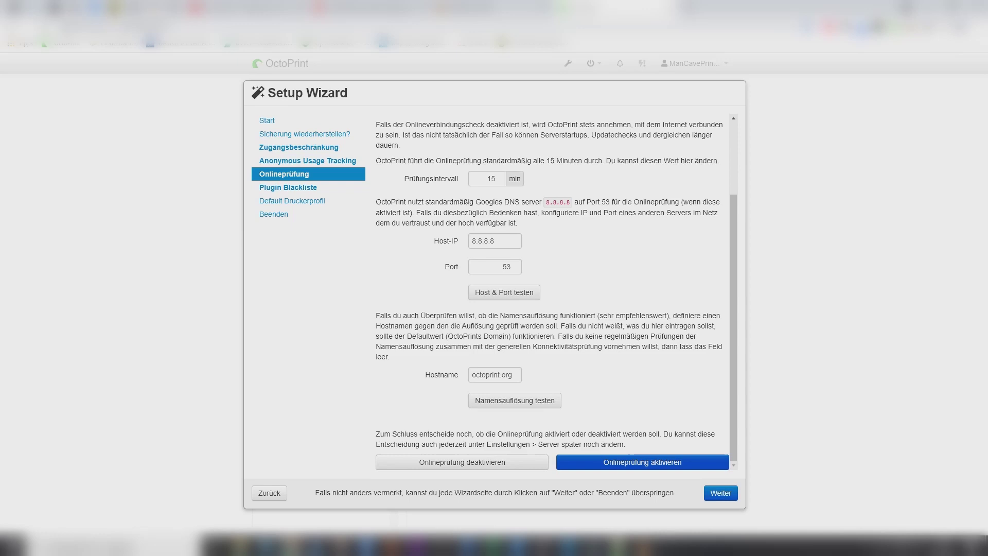
{"action": "left_click", "coordinate": [721, 492]}
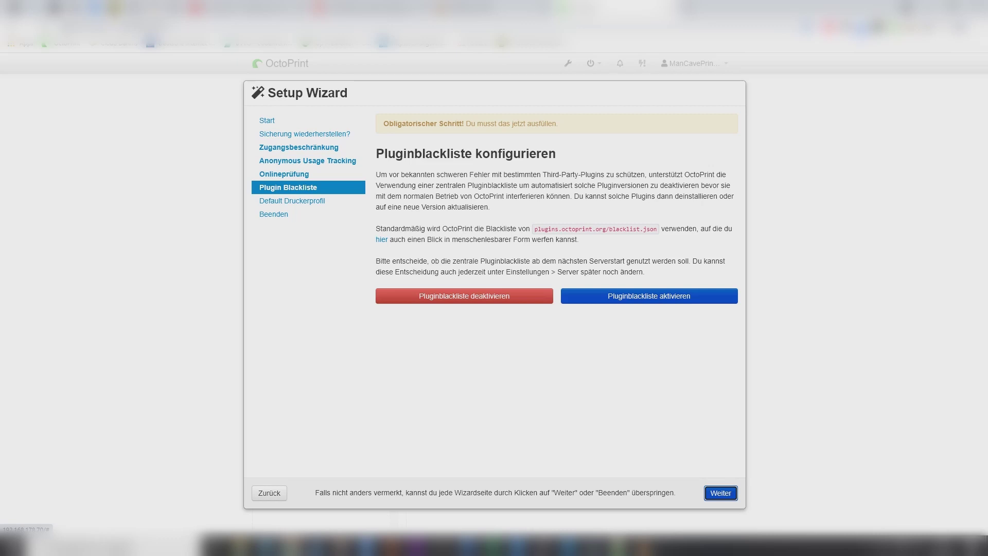
{"action": "left_click", "coordinate": [649, 296]}
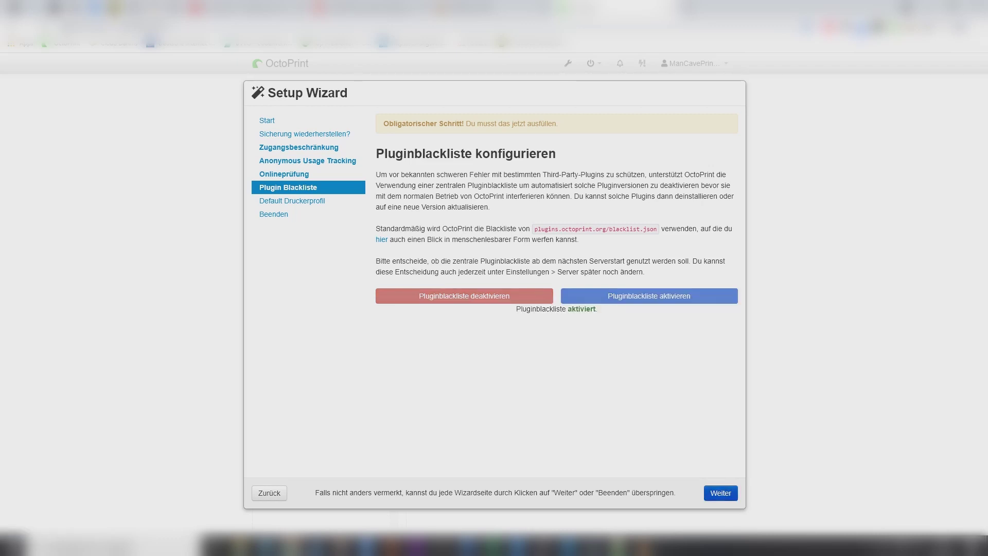
{"action": "left_click", "coordinate": [721, 492]}
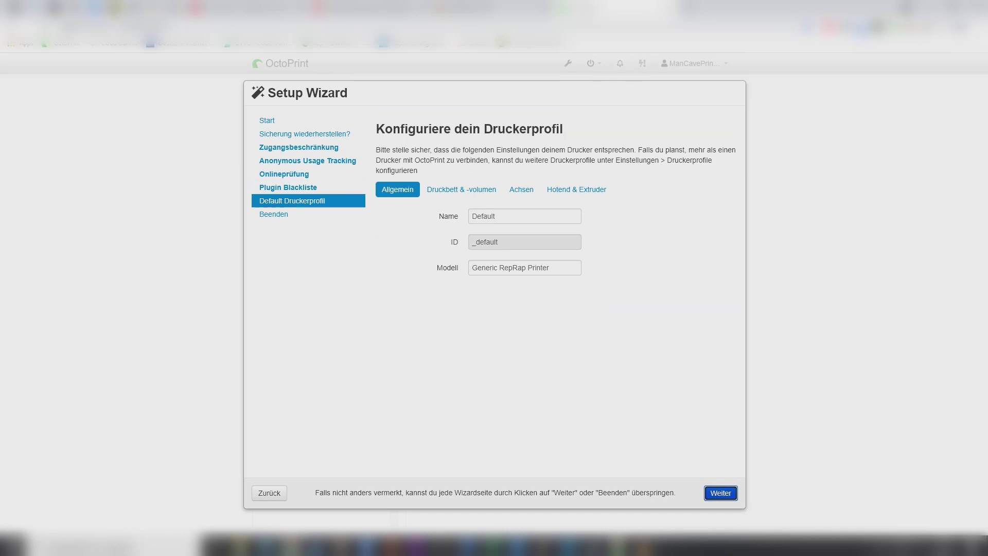
Step: Name the default printer profile Ender_5 and set its print volume to 225 mm width, 225 mm depth and 30 mm height
{"action": "mouse_move", "coordinate": [481, 216]}
{"action": "left_mouse_down"}
{"action": "mouse_move", "coordinate": [495, 216]}
{"action": "mouse_move", "coordinate": [471, 216]}
{"action": "left_mouse_up"}
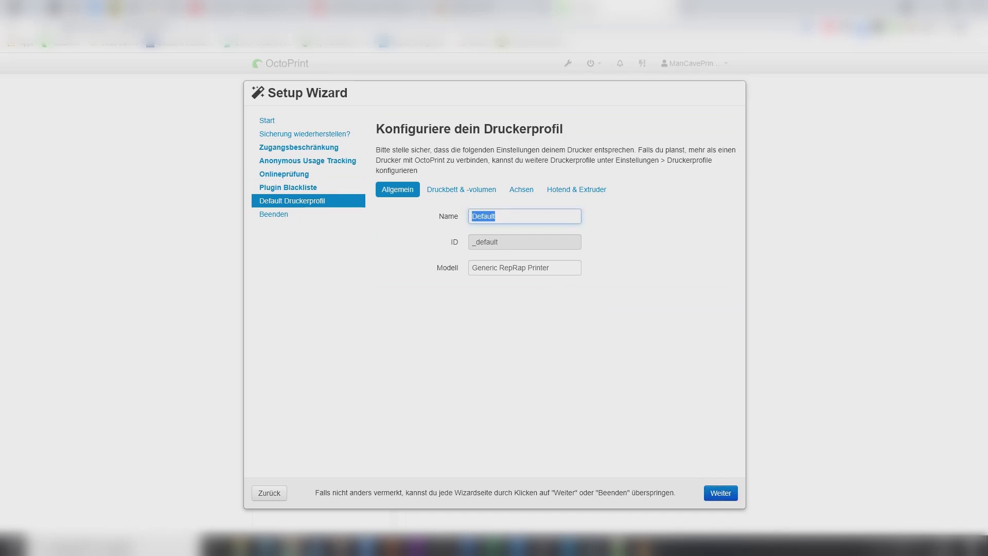
{"action": "type", "text": "Ender_5"}
{"action": "left_click", "coordinate": [461, 189]}
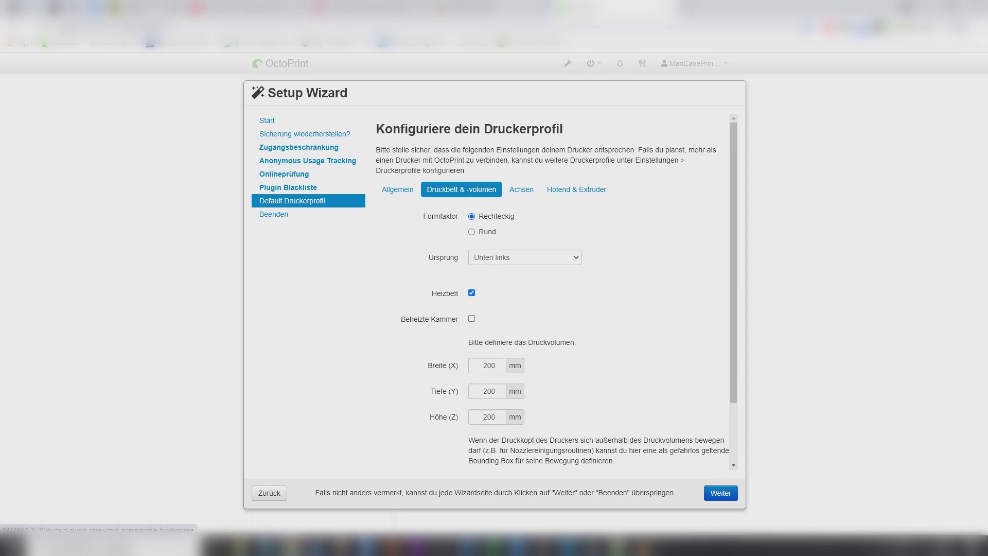
{"action": "double_click", "coordinate": [489, 366]}
{"action": "type", "text": "225"}
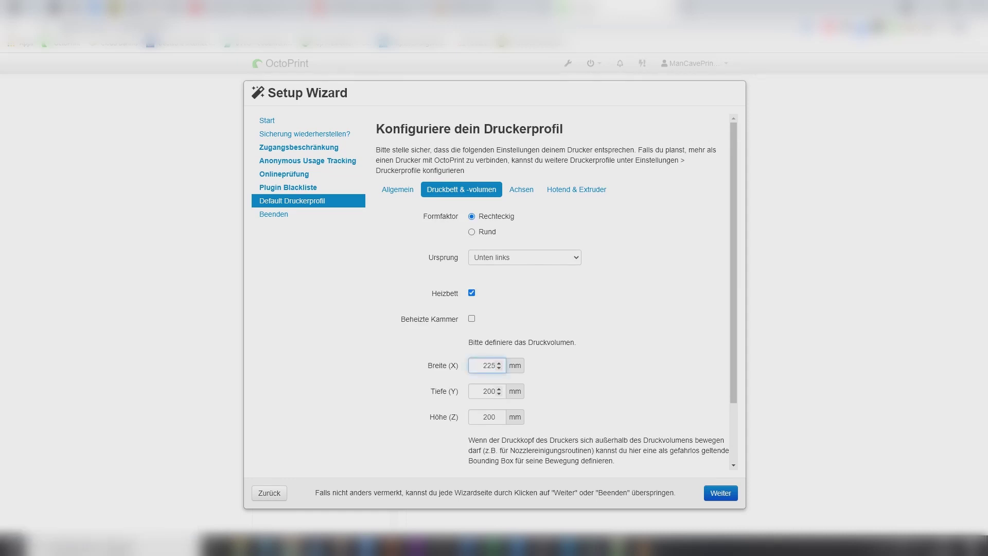
{"action": "left_click", "coordinate": [485, 391]}
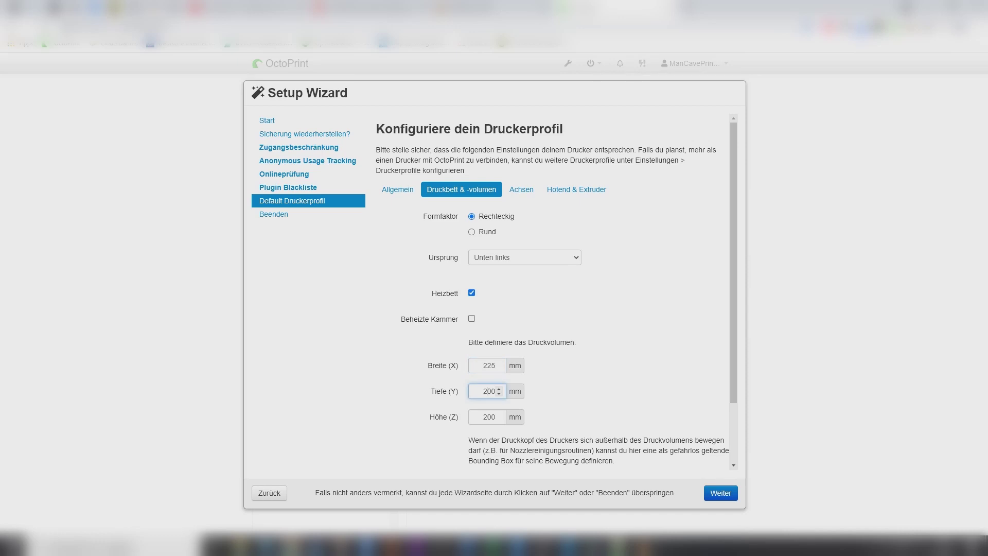
{"action": "double_click", "coordinate": [484, 391]}
{"action": "type", "text": "255"}
{"action": "key", "text": "BackSpace"}
{"action": "key", "text": "BackSpace"}
{"action": "type", "text": "25"}
{"action": "key", "text": "Tab"}
{"action": "type", "text": "30"}
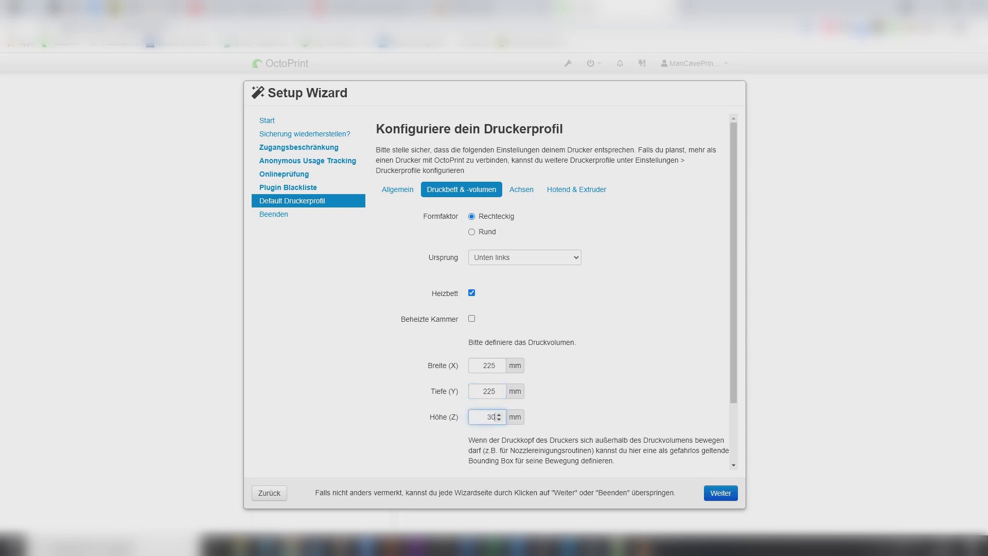
Step: Show the profile's axis settings, and open Visual Studio Code in restricted mode with the release notes closed
{"action": "left_click", "coordinate": [521, 190]}
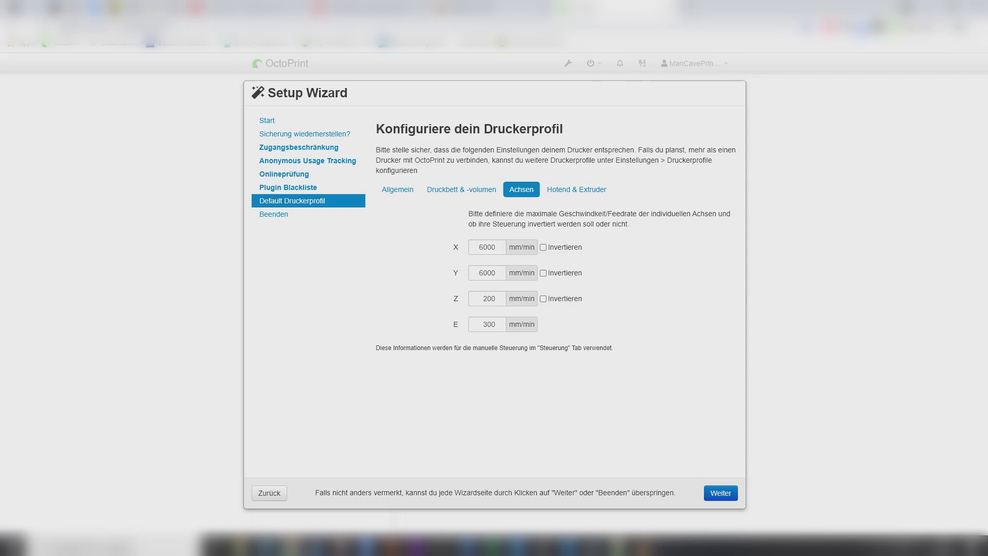
{"action": "key", "text": "super"}
{"action": "type", "text": "vi"}
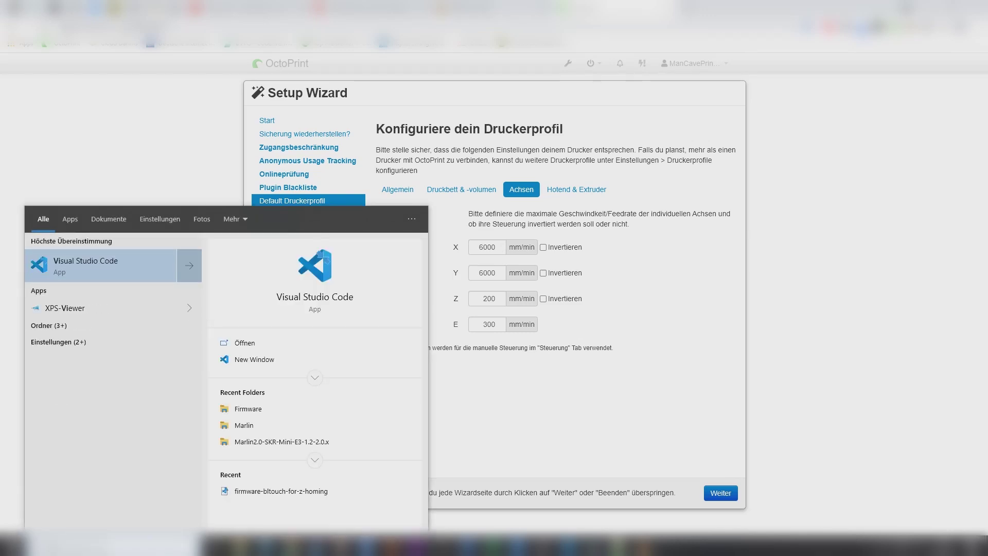
{"action": "key", "text": "Return"}
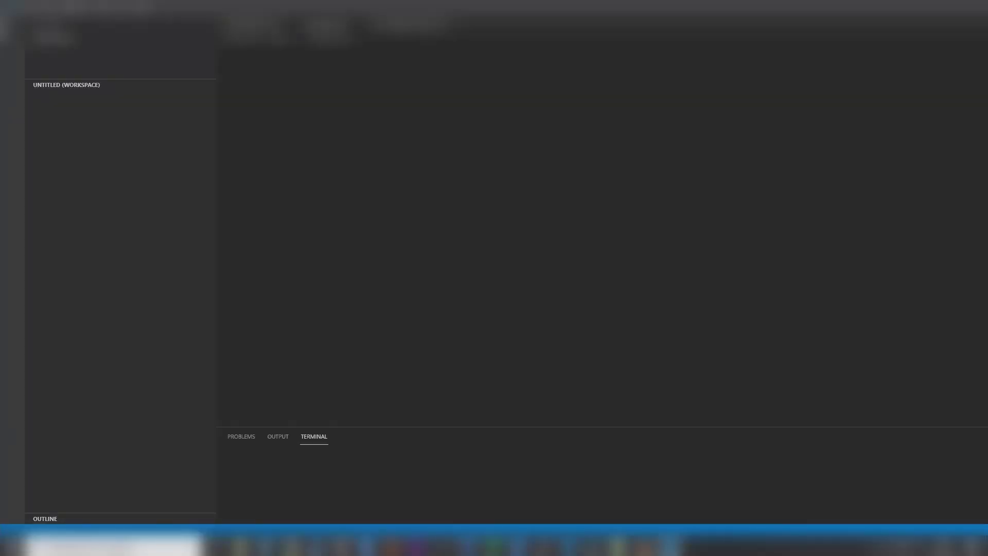
{"action": "key", "text": "Tab"}
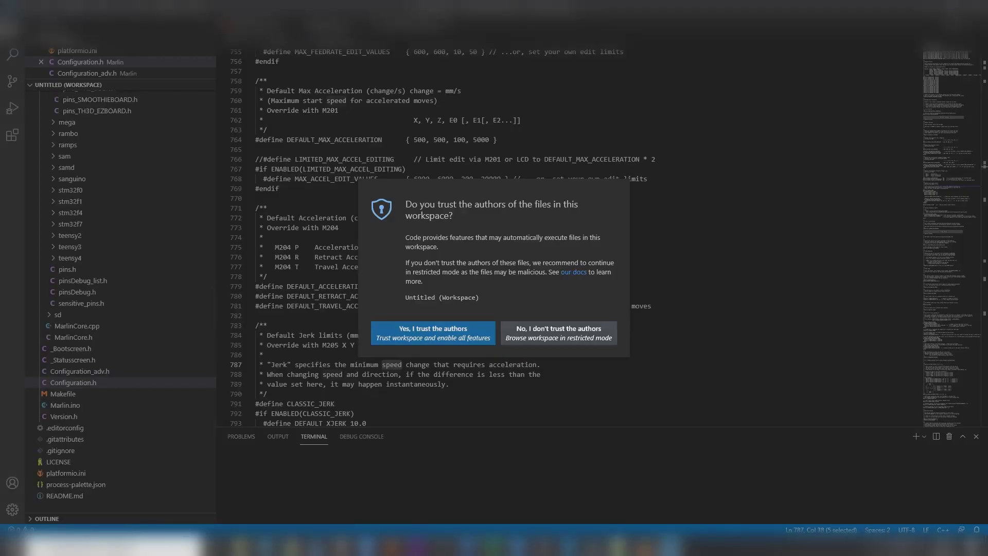
{"action": "key", "text": "Return"}
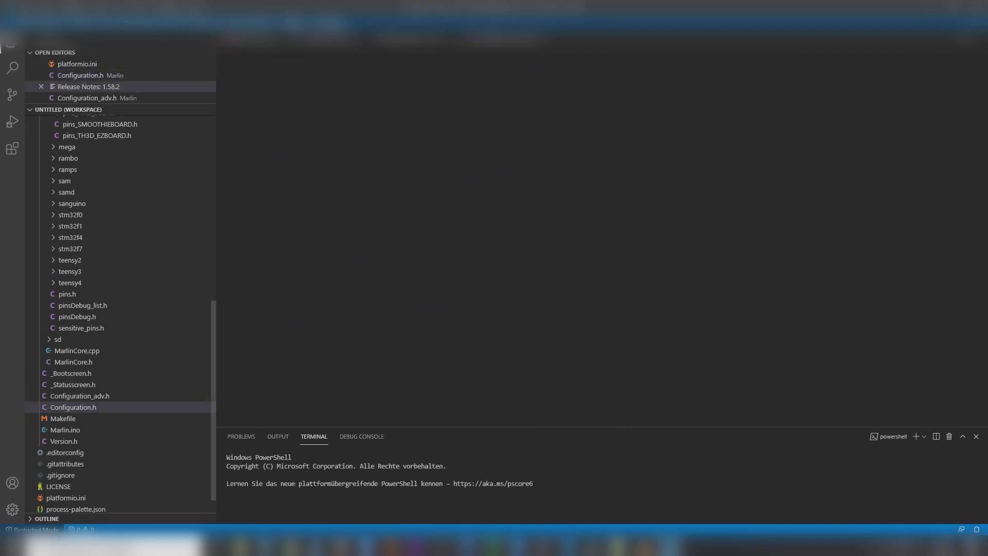
{"action": "key", "text": "ctrl+w"}
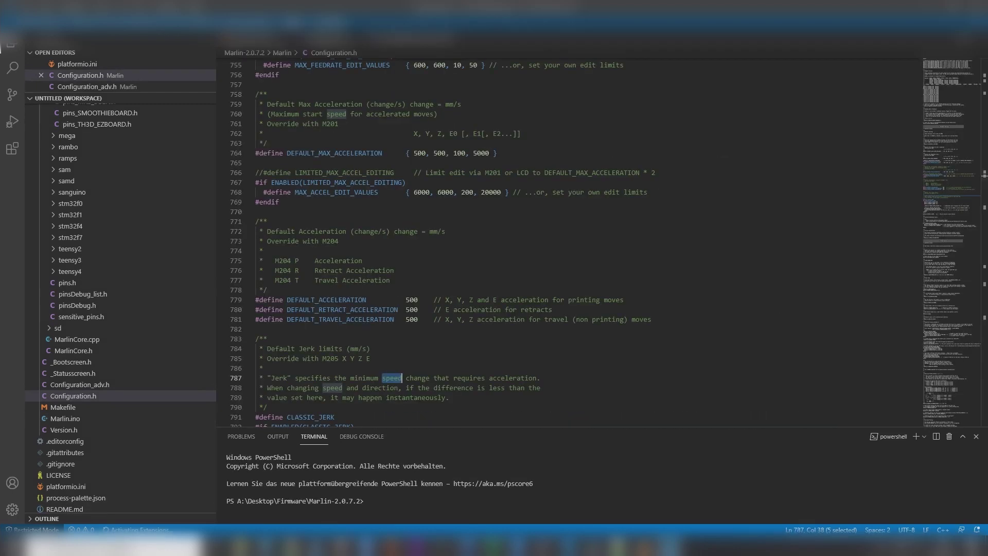
Step: Find DEFAULT_MAX_FEEDRATE in Marlin's Configuration.h and highlight its X, Y, Z and E0 values
{"action": "scroll", "coordinate": [566, 241], "scroll_direction": "up", "scroll_amount": 4}
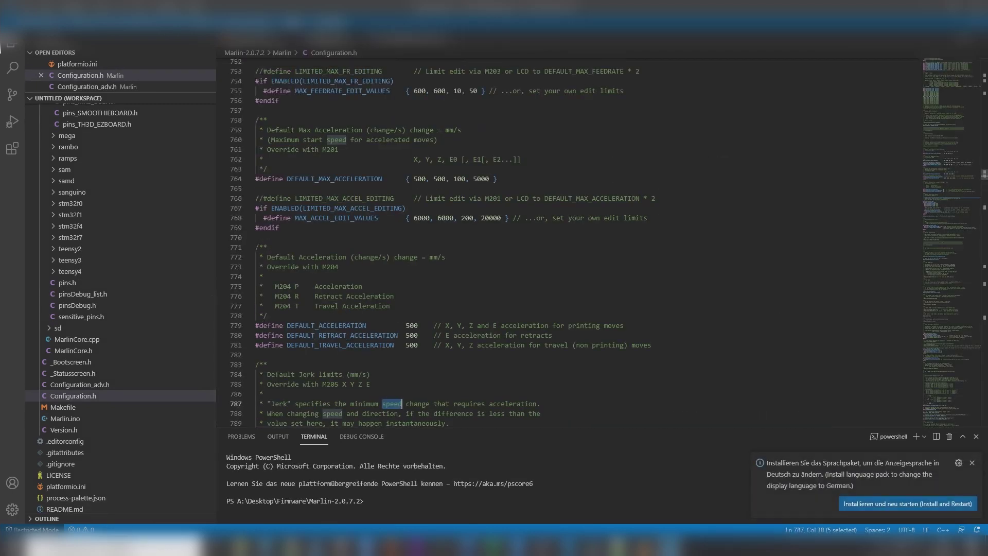
{"action": "double_click", "coordinate": [419, 128]}
{"action": "key", "text": "ctrl+shift+Right"}
{"action": "key", "text": "ctrl+shift+Right"}
{"action": "key", "text": "ctrl+shift+Right"}
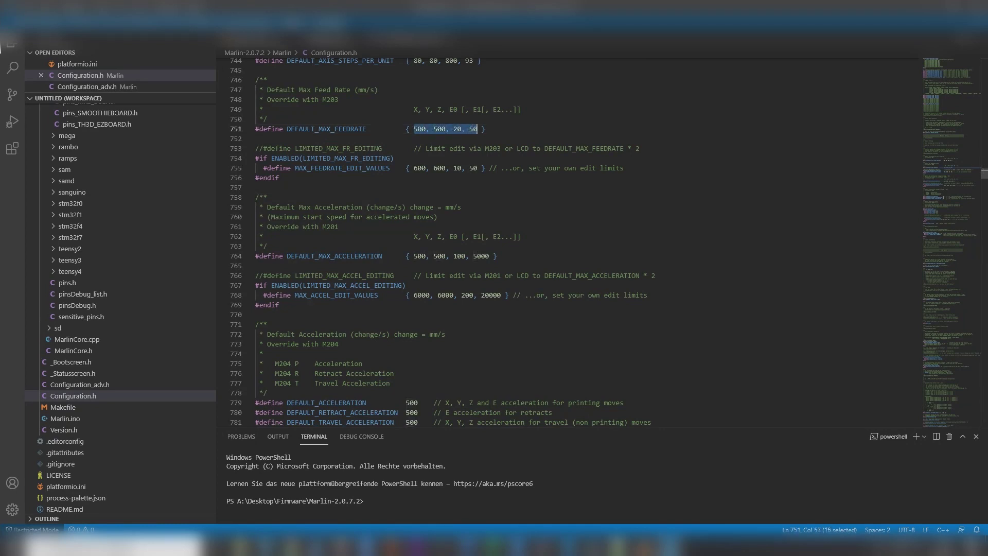
Step: Switch back to OctoPrint and set the axis feedrates to X 30000, Y 30000, Z 1200 and E 3000 mm/min
{"action": "key", "text": "alt+Tab"}
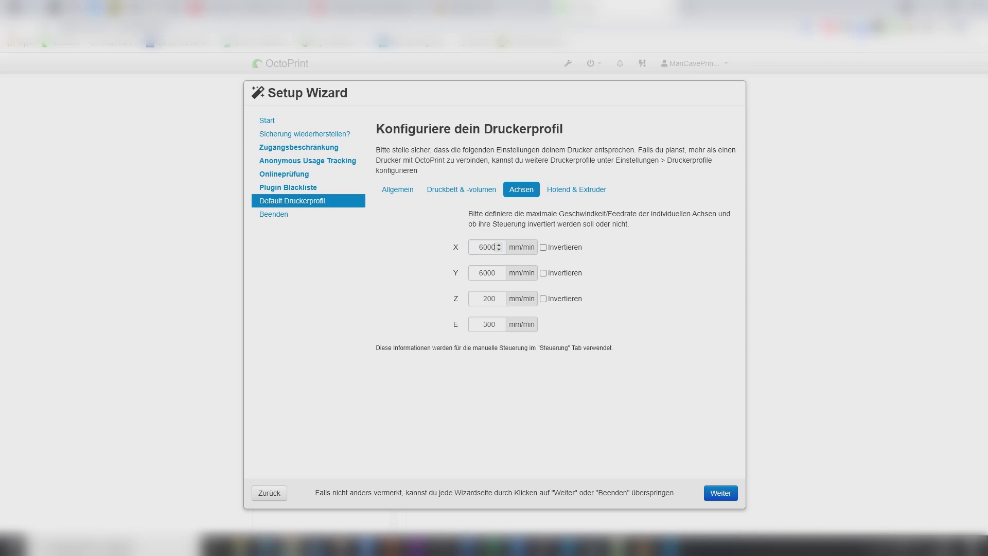
{"action": "double_click", "coordinate": [486, 247]}
{"action": "type", "text": "30000"}
{"action": "key", "text": "Tab"}
{"action": "type", "text": "30000"}
{"action": "key", "text": "Tab"}
{"action": "type", "text": "1200"}
{"action": "key", "text": "Tab"}
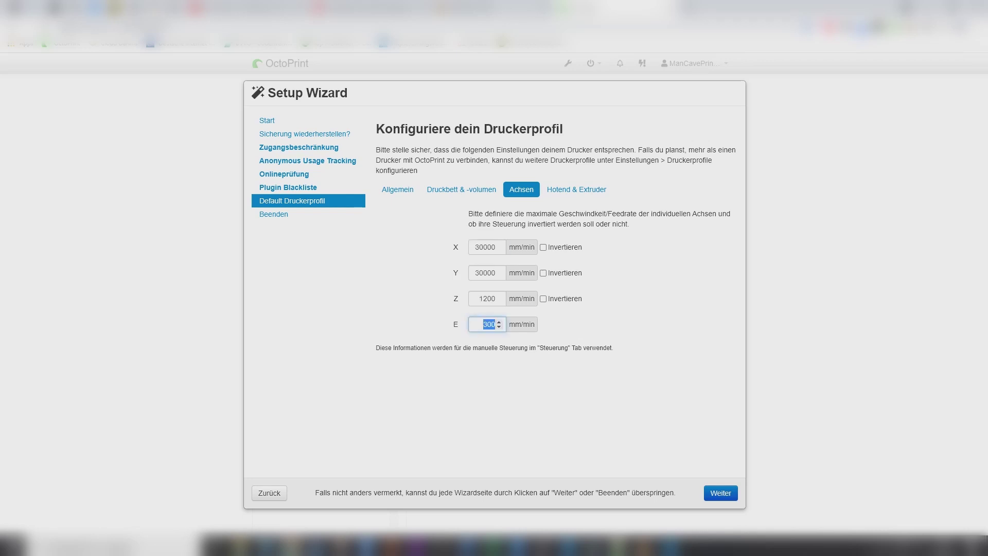
{"action": "type", "text": "3000"}
Step: Check the profile's hotend and extruder settings without changing them, and finish the Setup Wizard
{"action": "left_click", "coordinate": [577, 189]}
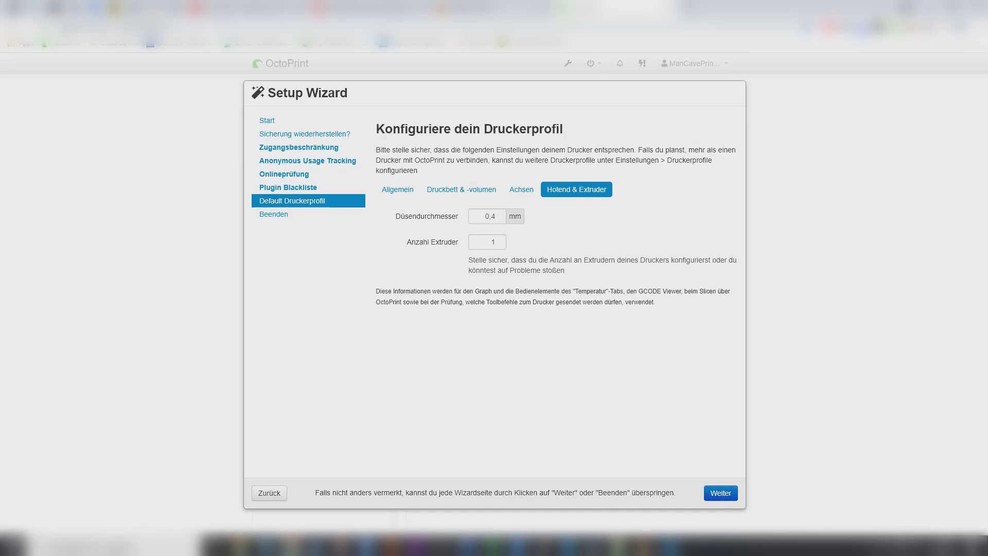
{"action": "left_click", "coordinate": [720, 492]}
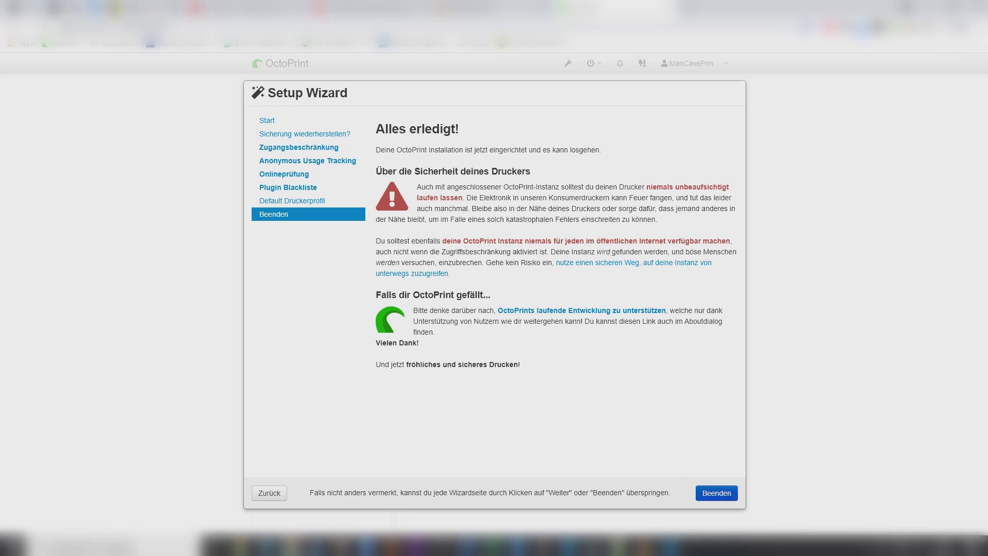
{"action": "left_click", "coordinate": [716, 492]}
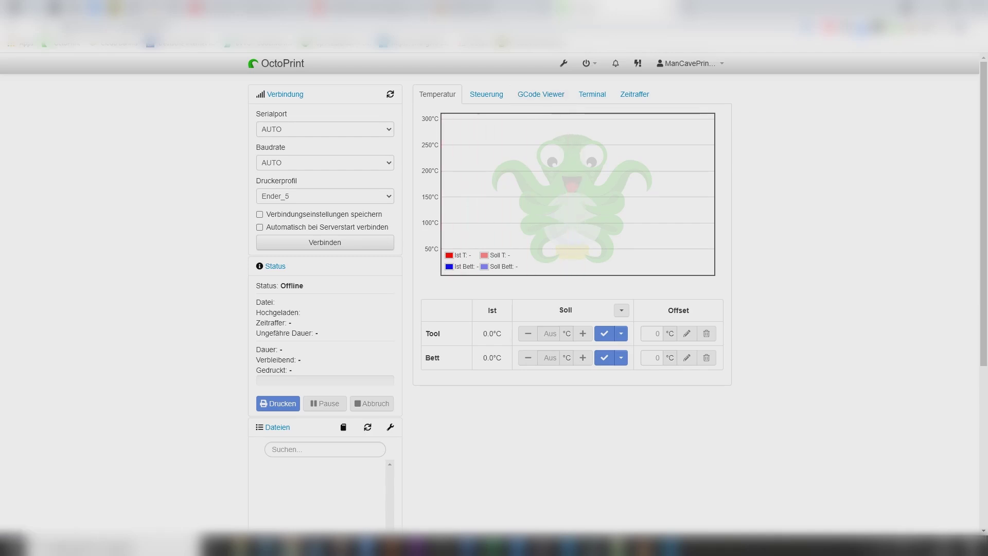
Step: Open the plugin manager in the OctoPrint settings and search the installed plugins for octolapse
{"action": "left_click", "coordinate": [563, 62]}
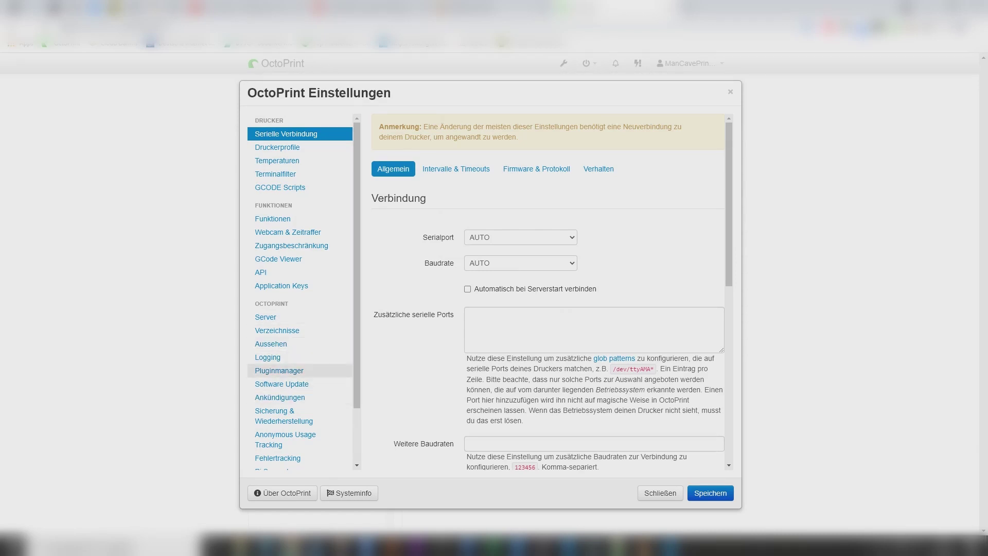
{"action": "left_click", "coordinate": [279, 370]}
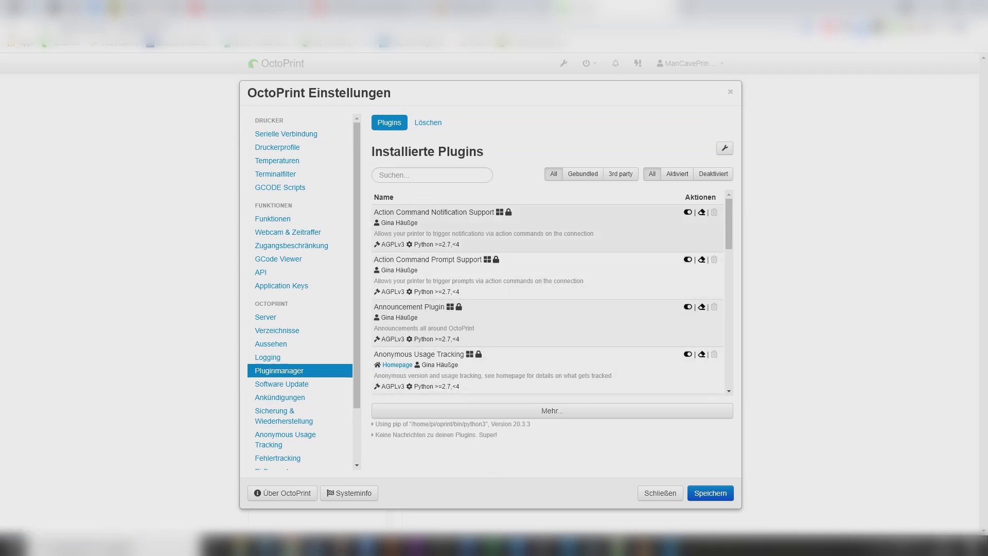
{"action": "left_click", "coordinate": [432, 175]}
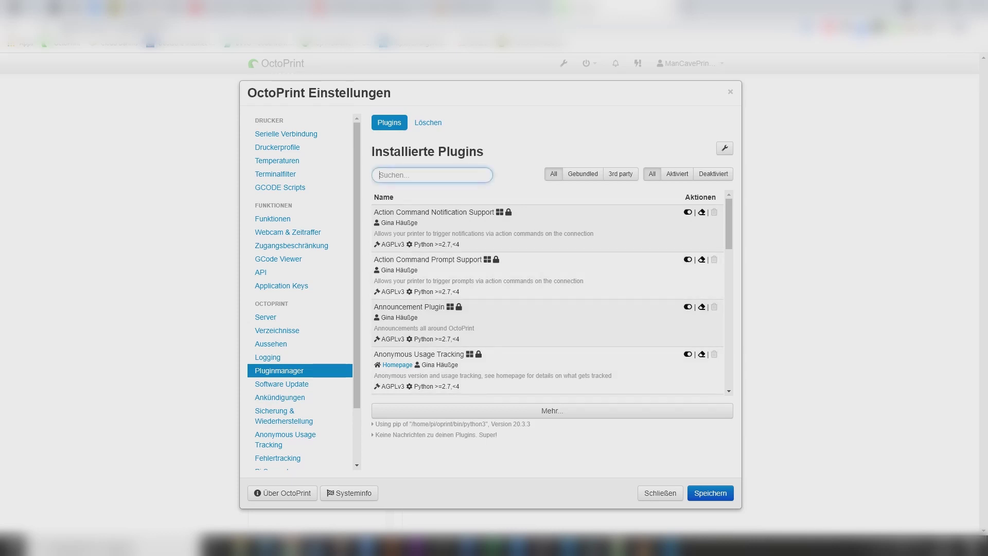
{"action": "type", "text": "octolapse"}
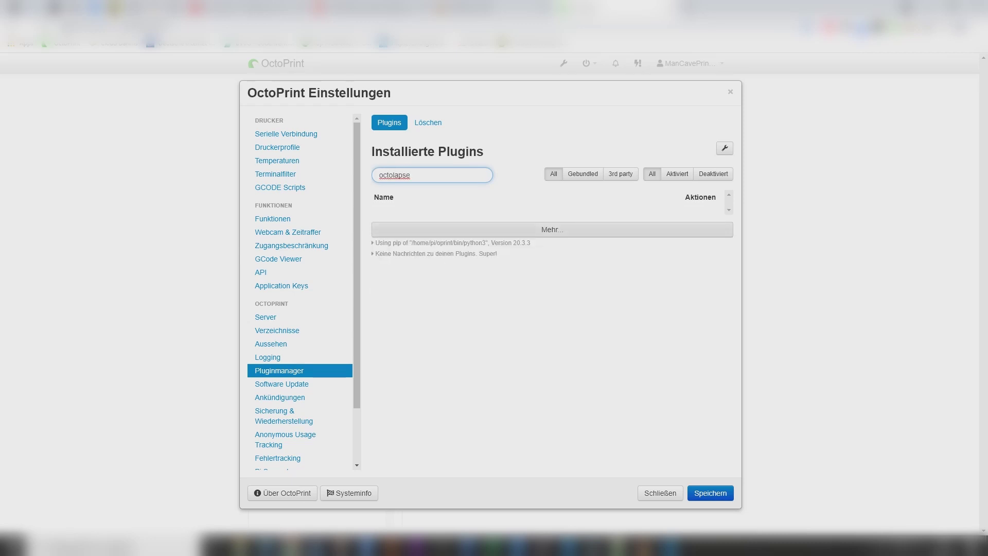
Step: Search the Plugin Repository for octolapse and install the Octolapse plugin
{"action": "left_click", "coordinate": [552, 229]}
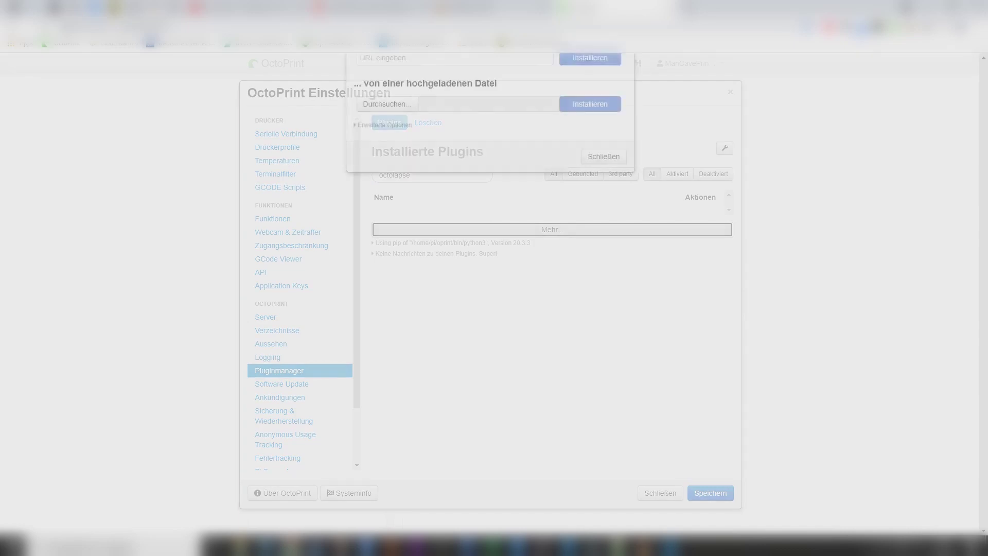
{"action": "type", "text": "oc"}
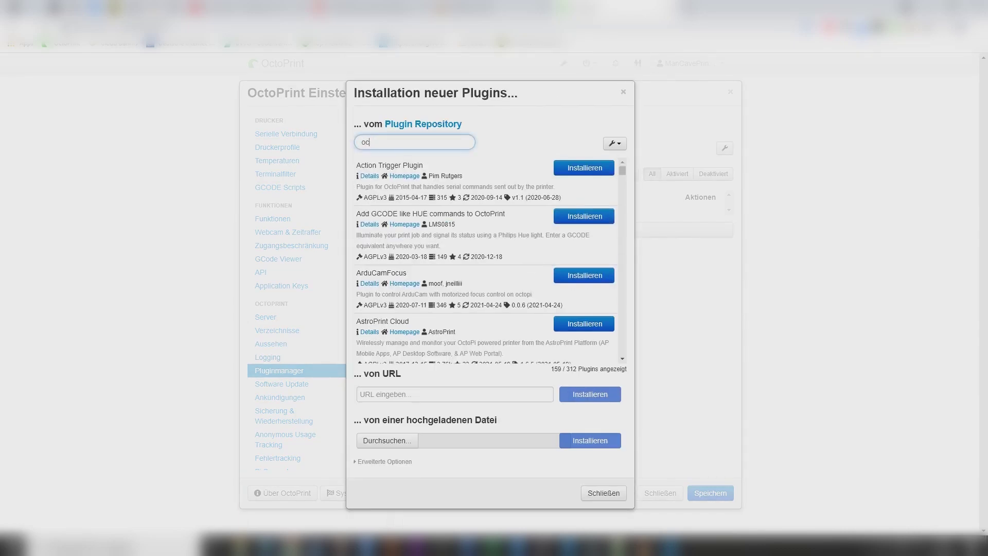
{"action": "type", "text": "tol"}
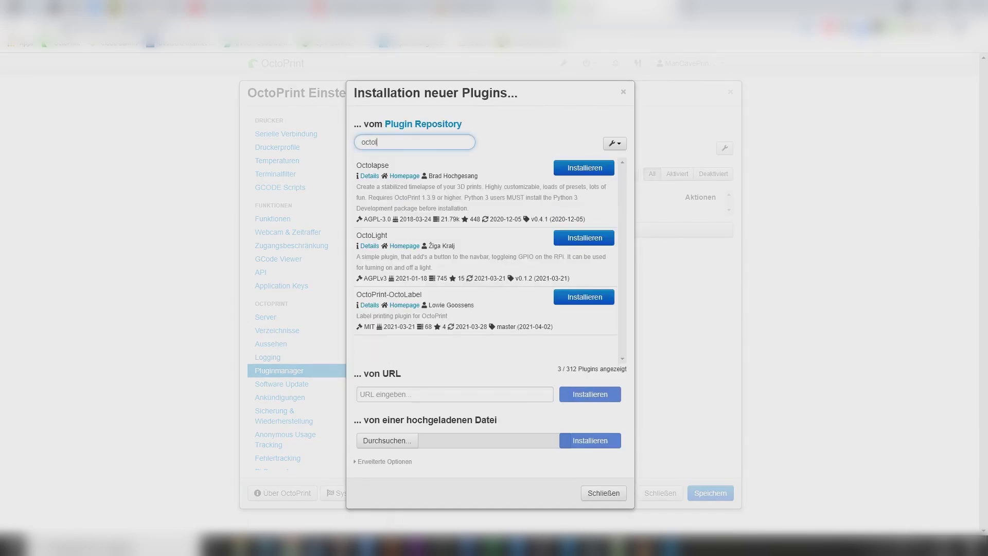
{"action": "type", "text": "apse"}
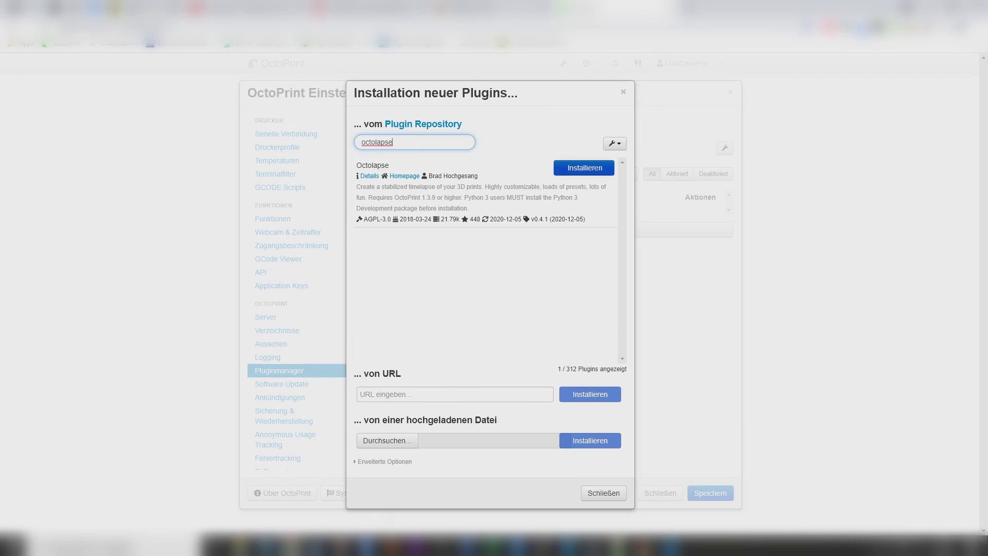
{"action": "left_click", "coordinate": [583, 168]}
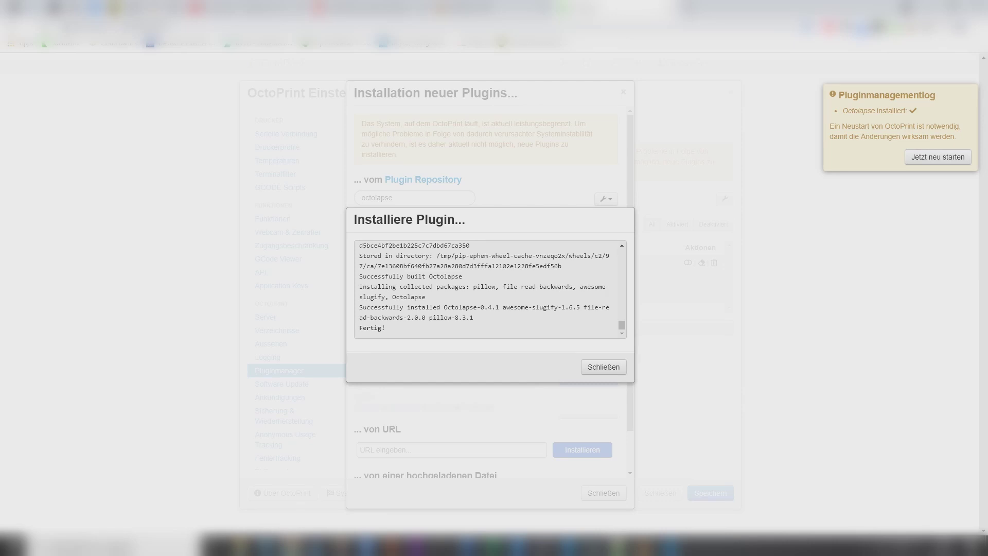
Step: Restart OctoPrint to apply the plugin installation and reload the web interface
{"action": "left_click", "coordinate": [937, 157]}
{"action": "left_click", "coordinate": [603, 348]}
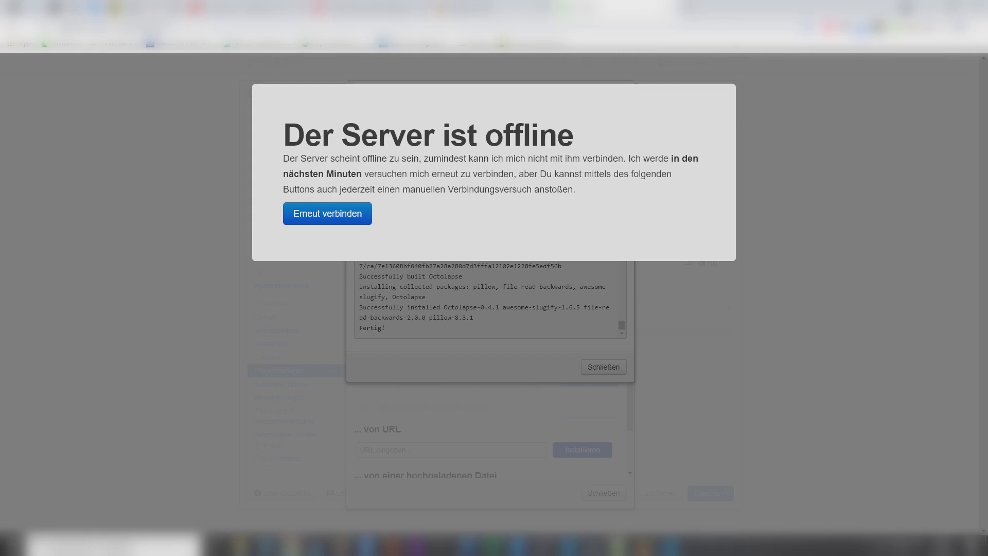
{"action": "left_click", "coordinate": [323, 213]}
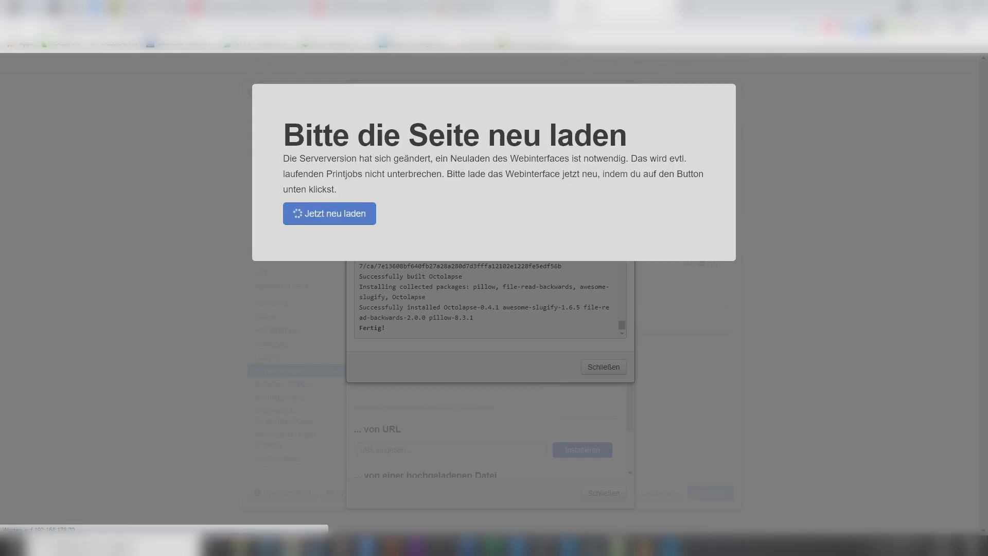